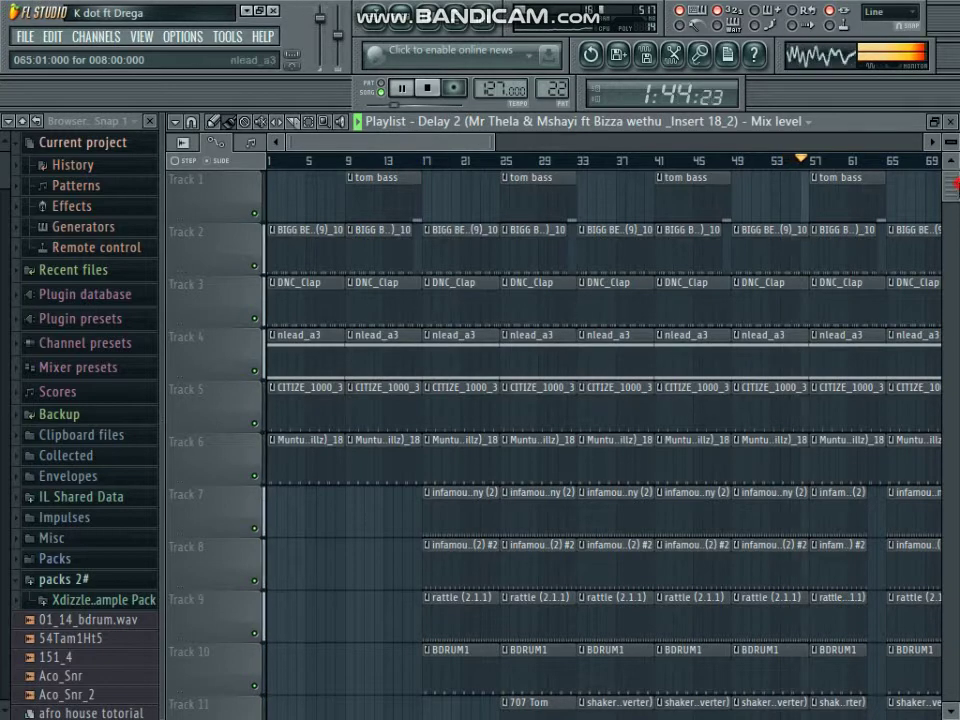
Review the playing song's arrangement in the playlist, from the opening bars to bar 137 and from track 1 to track 28
{"action": "scroll", "coordinate": [381, 171], "scroll_direction": "down", "scroll_amount": 12}
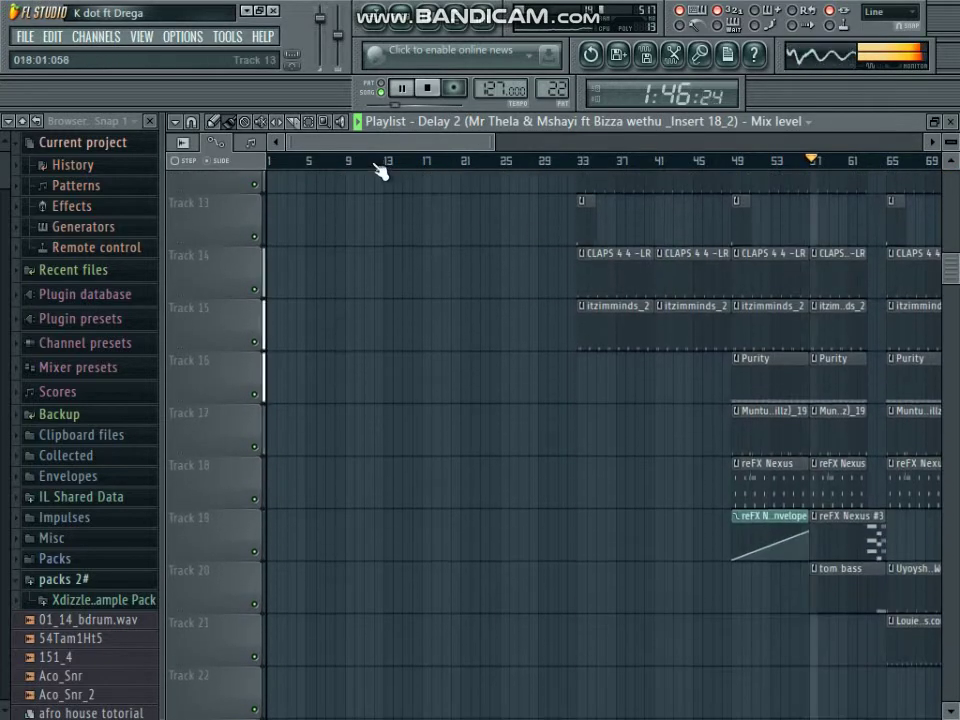
{"action": "left_click_drag", "start_coordinate": [394, 146], "coordinate": [547, 167]}
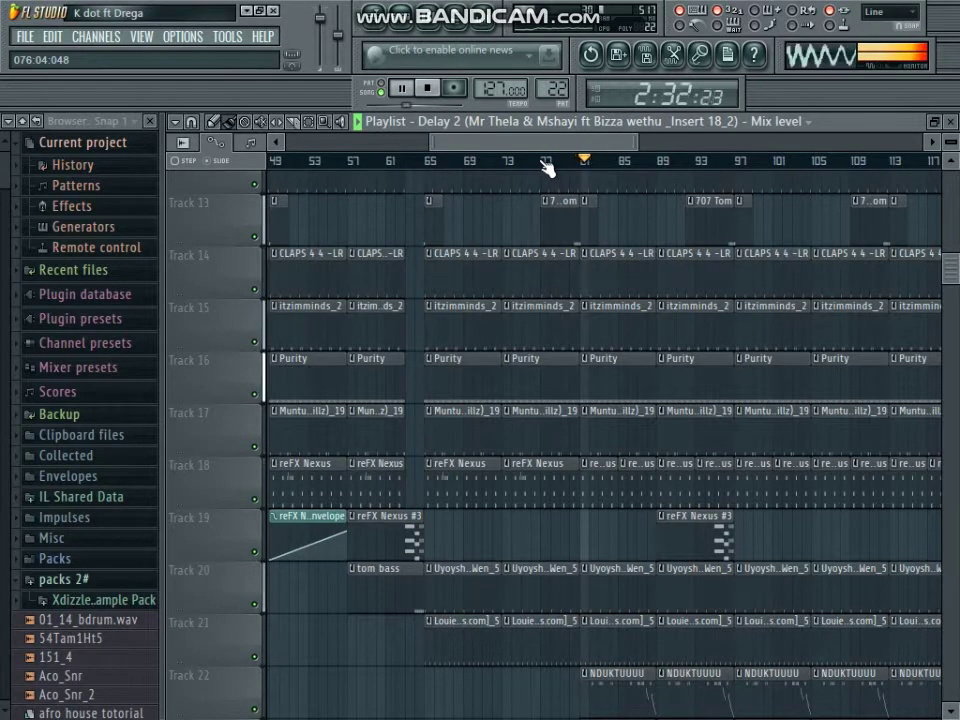
{"action": "left_click_drag", "start_coordinate": [562, 148], "coordinate": [621, 177]}
{"action": "scroll", "coordinate": [585, 263], "scroll_direction": "down", "scroll_amount": 1}
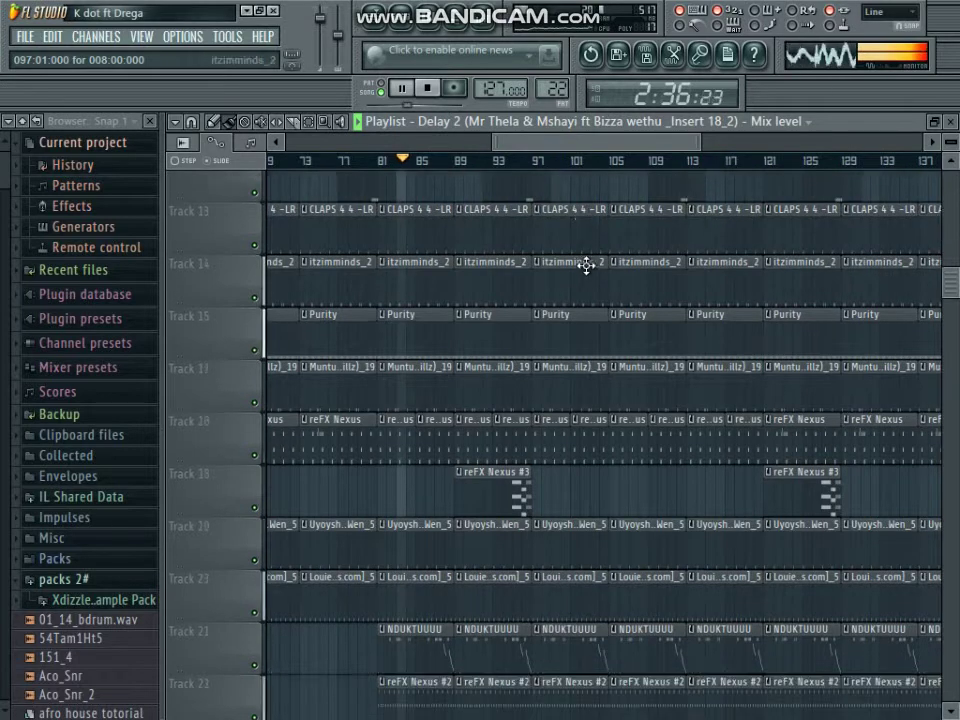
{"action": "scroll", "coordinate": [586, 265], "scroll_direction": "down", "scroll_amount": 2}
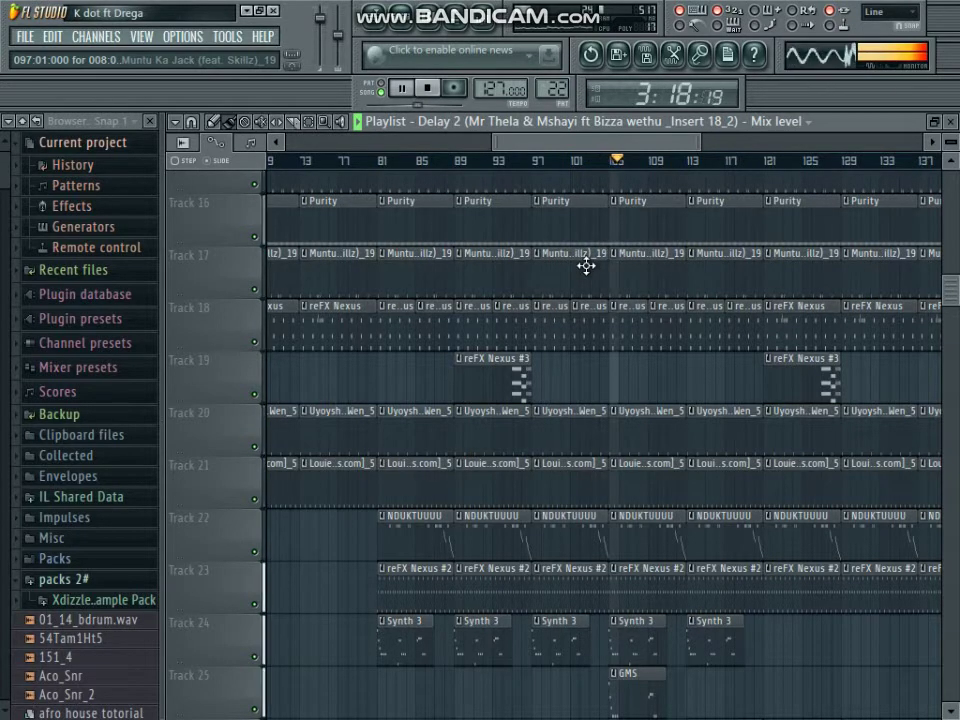
{"action": "scroll", "coordinate": [737, 433], "scroll_direction": "down", "scroll_amount": 4}
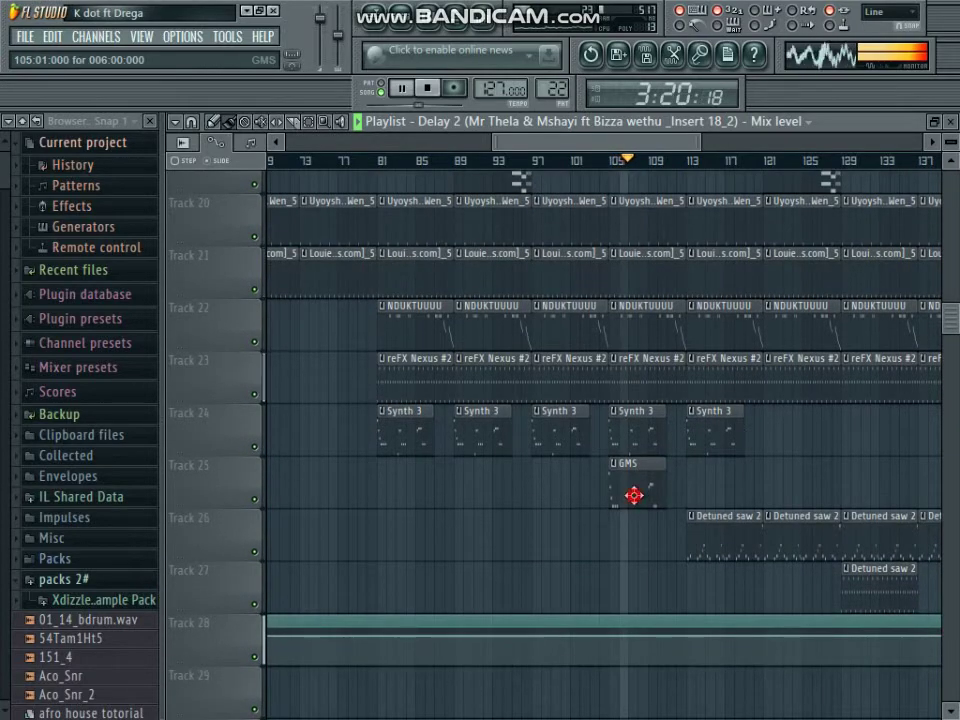
Select the GMS clip on track 25 and open the GMS synth from its channel
{"action": "left_click", "coordinate": [634, 495]}
{"action": "key", "text": "F7"}
{"action": "key", "text": "F6"}
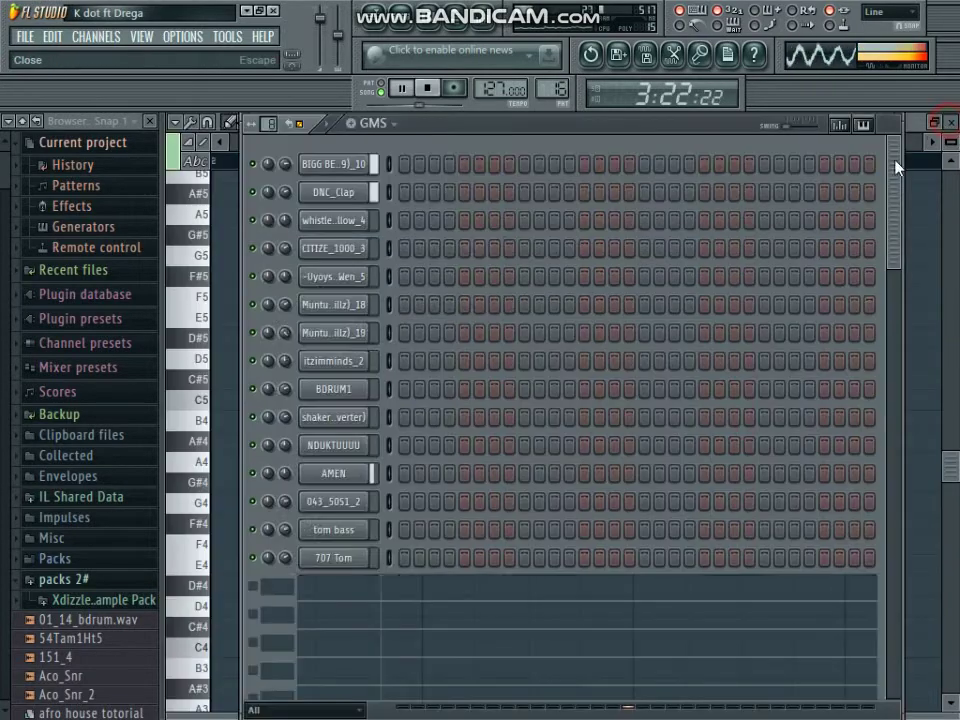
{"action": "scroll", "coordinate": [561, 454], "scroll_direction": "down", "scroll_amount": 3}
{"action": "left_click", "coordinate": [338, 420]}
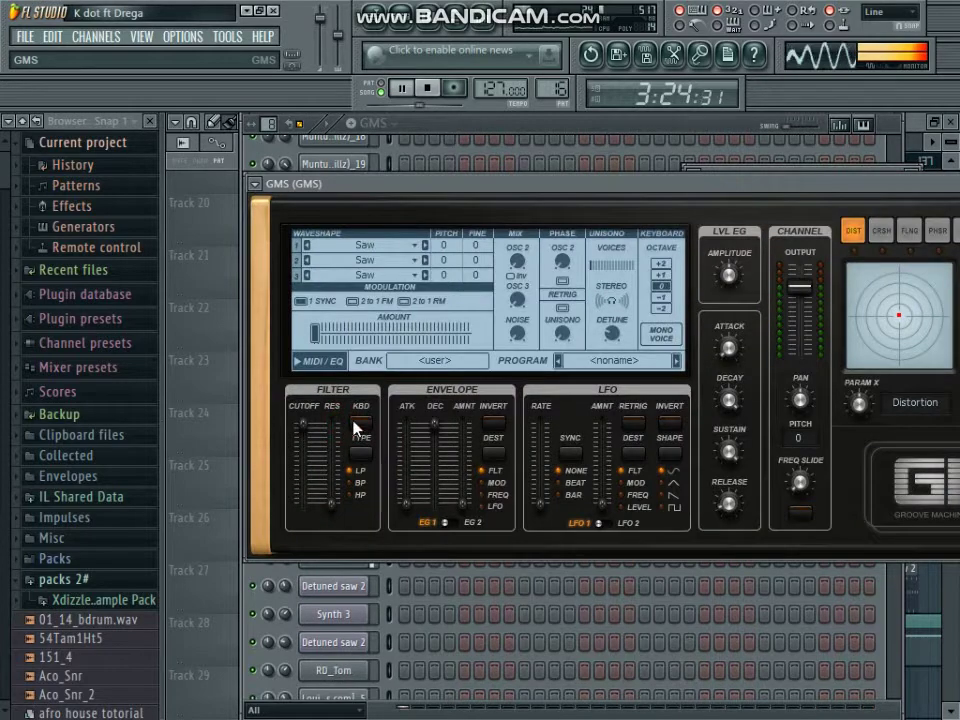
Open the GMS presets library and bring up the dialog for loading a program file
{"action": "left_click", "coordinate": [474, 359]}
{"action": "left_click", "coordinate": [524, 237]}
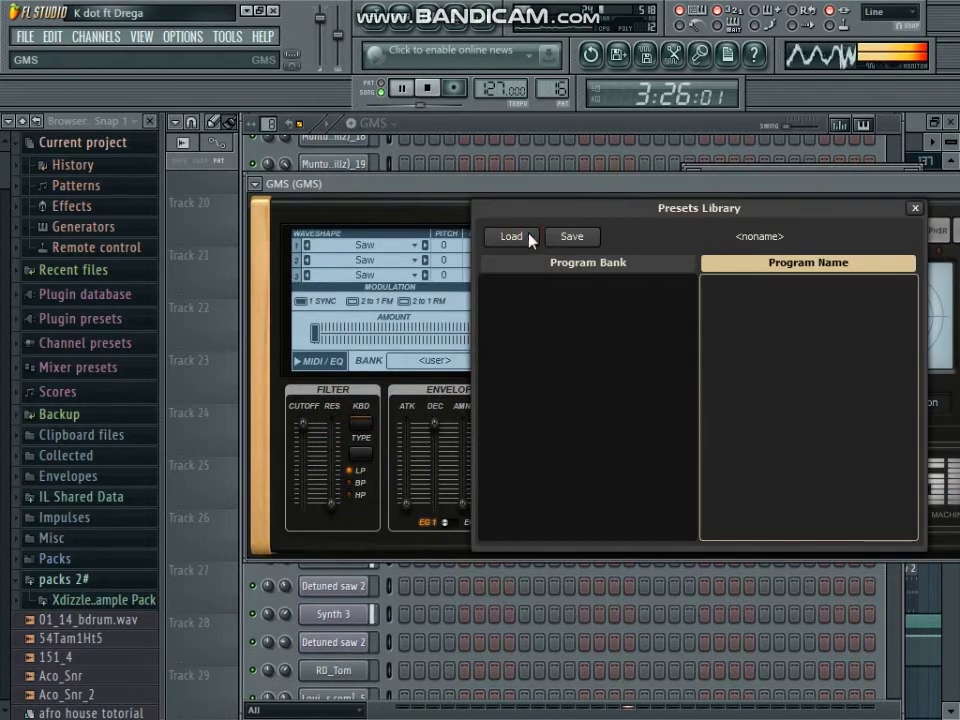
{"action": "left_click", "coordinate": [512, 245]}
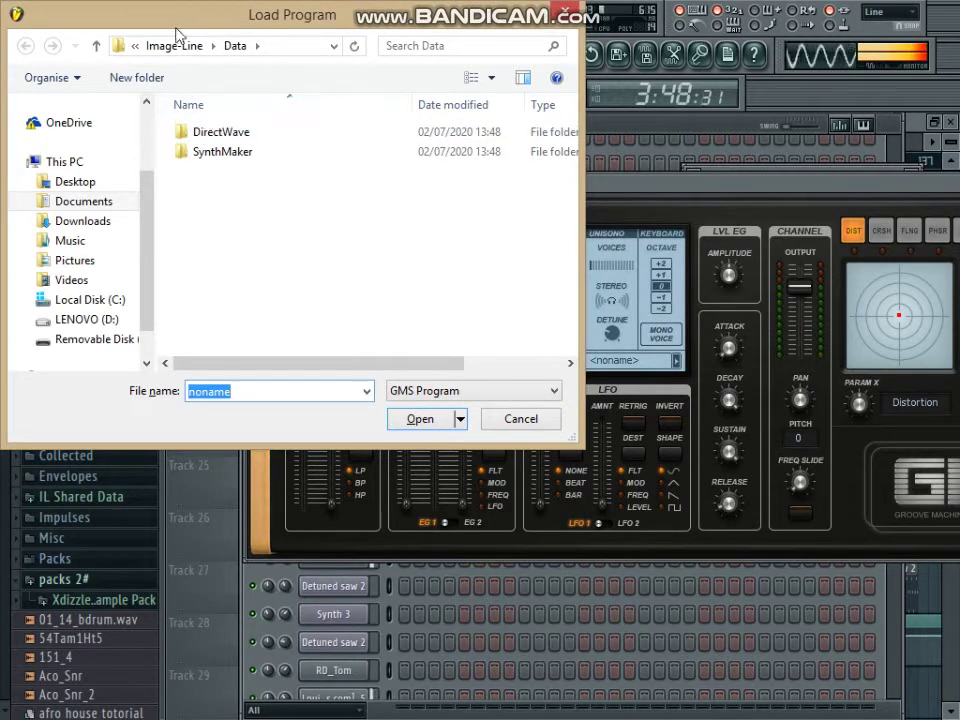
Browse to the folder C:\Program Files (x86)\Image-Line\FL Studio 11\Plugins\Fruity
{"action": "left_click", "coordinate": [92, 300]}
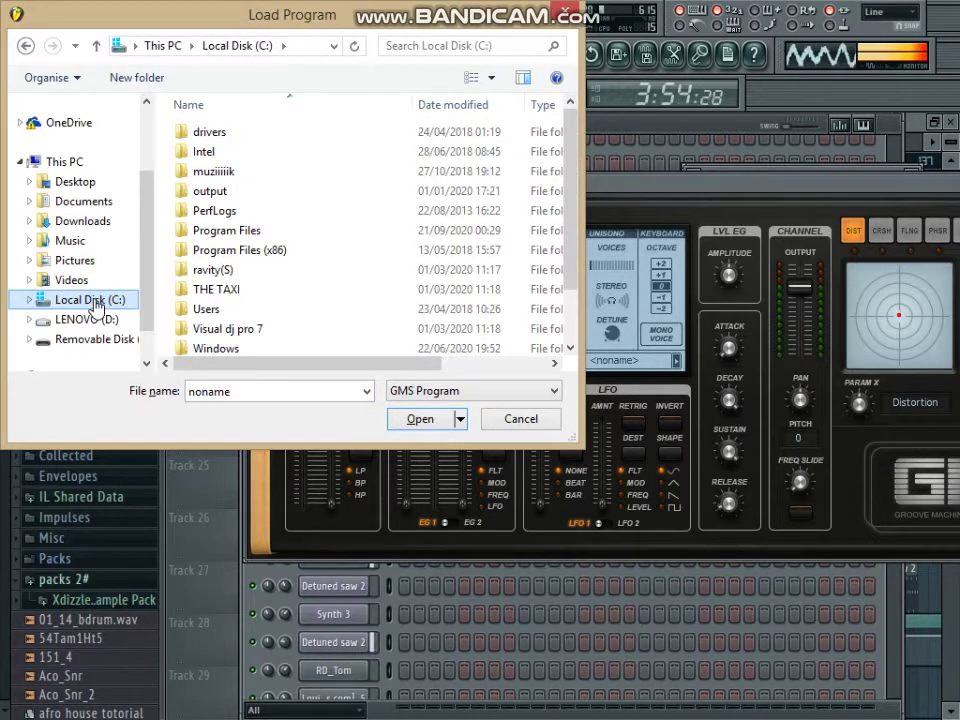
{"action": "double_click", "coordinate": [253, 251]}
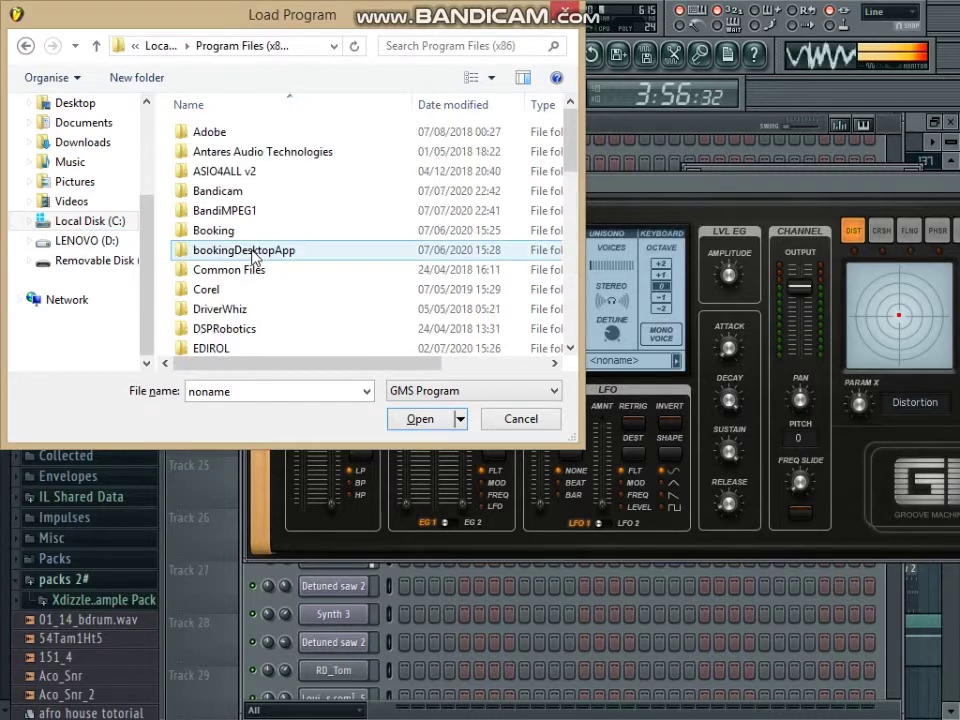
{"action": "scroll", "coordinate": [253, 256], "scroll_direction": "down", "scroll_amount": 2}
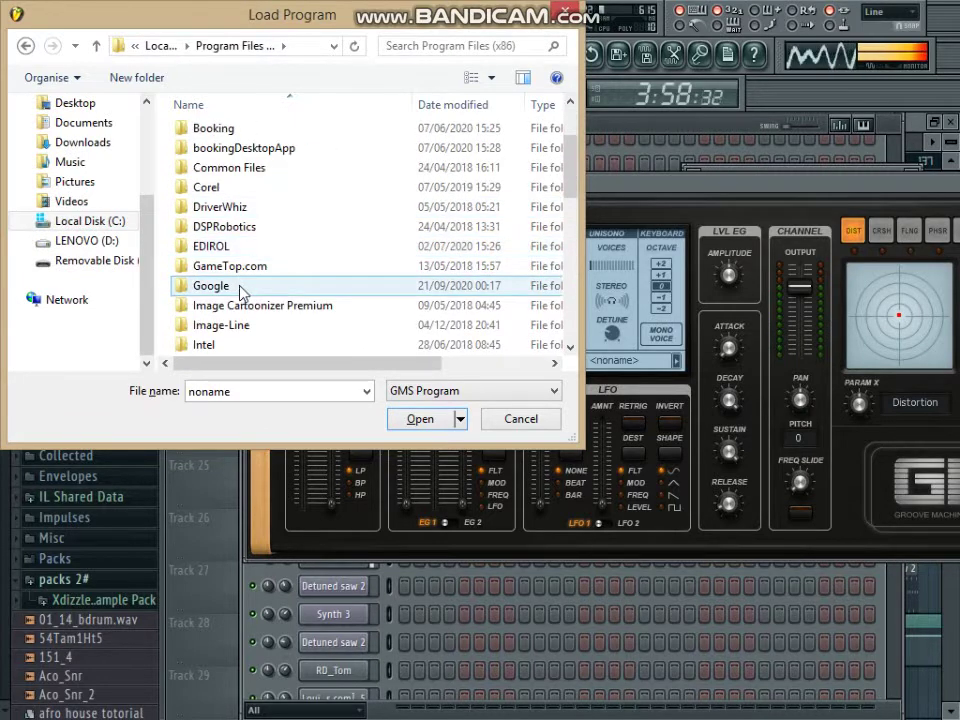
{"action": "double_click", "coordinate": [237, 327]}
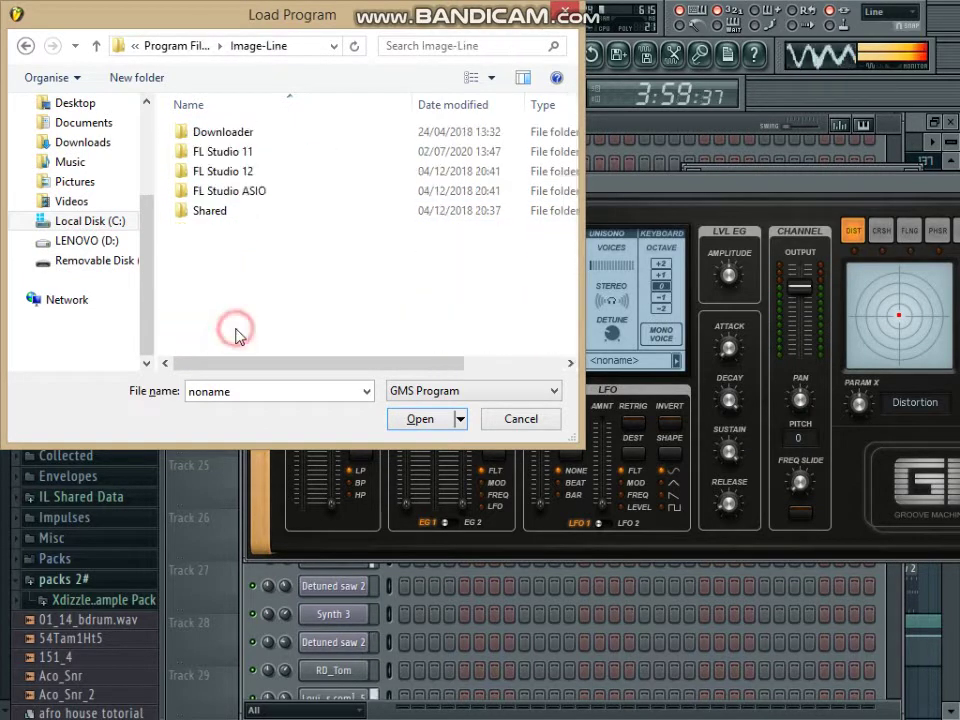
{"action": "double_click", "coordinate": [253, 158]}
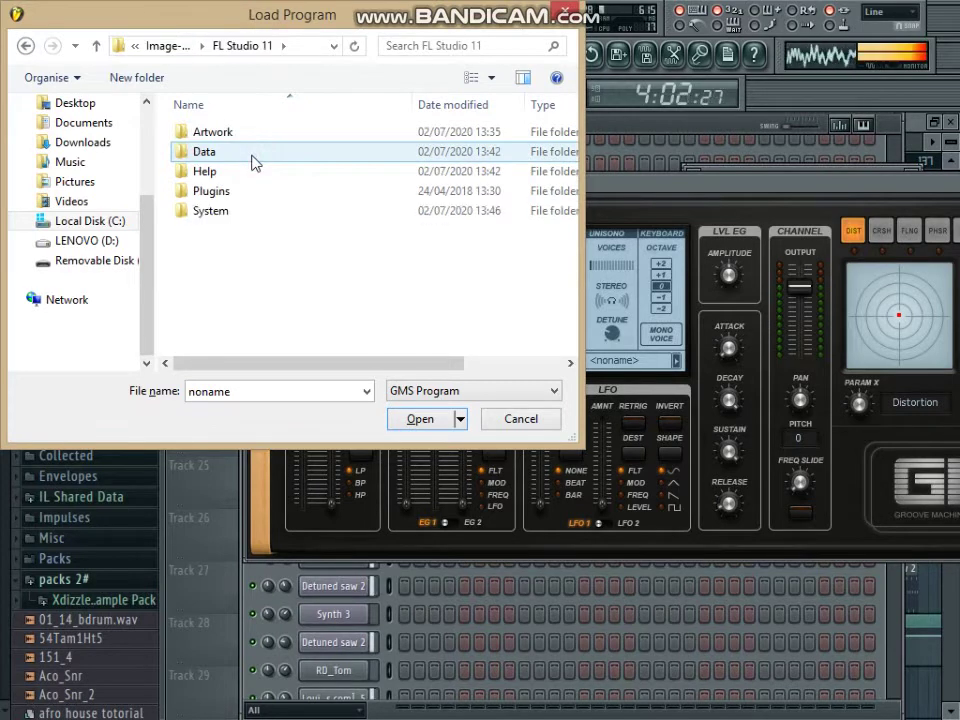
{"action": "double_click", "coordinate": [242, 190]}
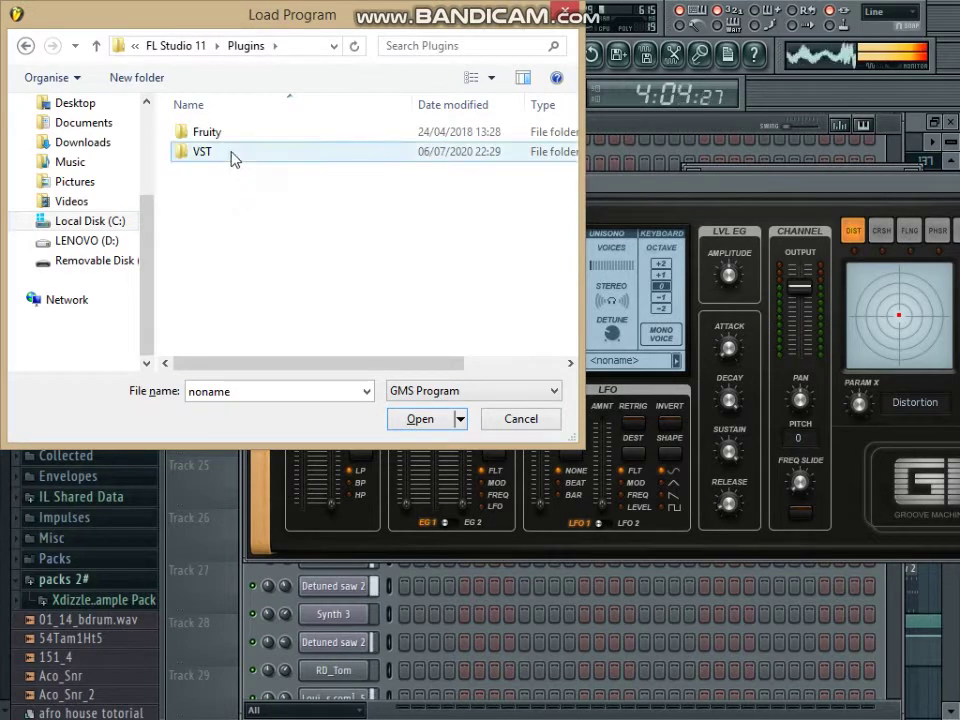
{"action": "left_click", "coordinate": [226, 137]}
{"action": "double_click", "coordinate": [227, 138]}
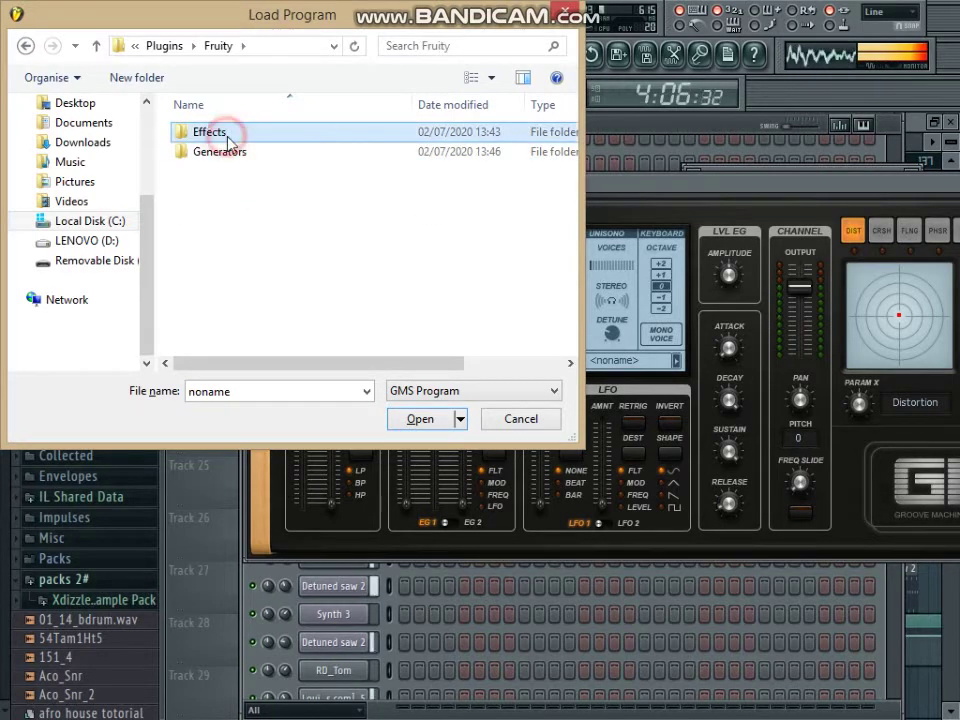
{"action": "double_click", "coordinate": [227, 136]}
{"action": "scroll", "coordinate": [266, 243], "scroll_direction": "down", "scroll_amount": 12}
{"action": "scroll", "coordinate": [266, 243], "scroll_direction": "down", "scroll_amount": 2}
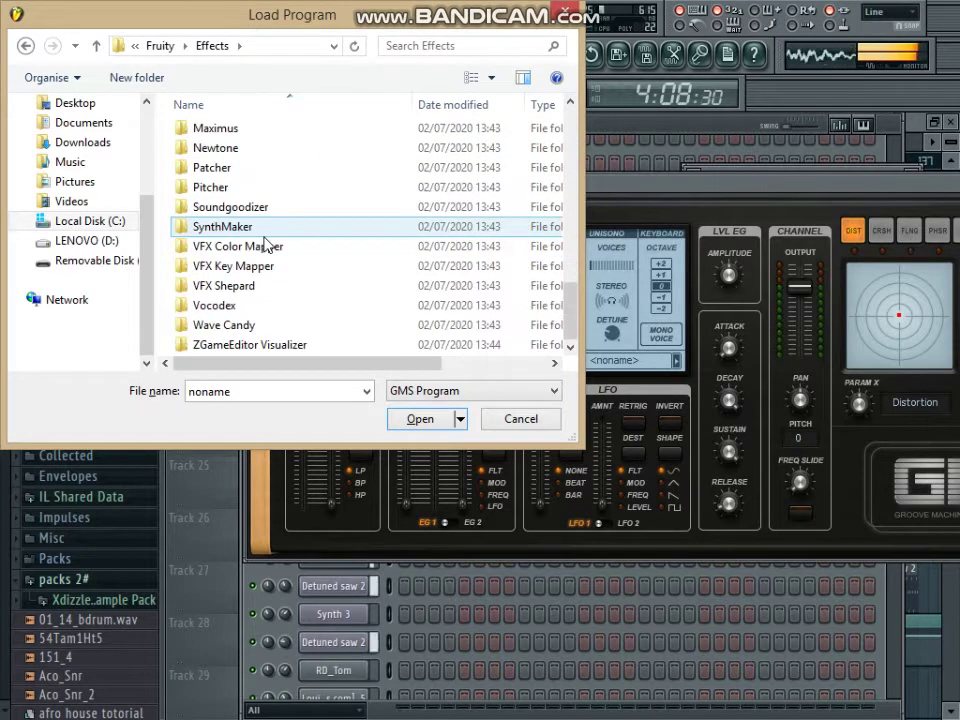
{"action": "scroll", "coordinate": [251, 208], "scroll_direction": "up", "scroll_amount": 2}
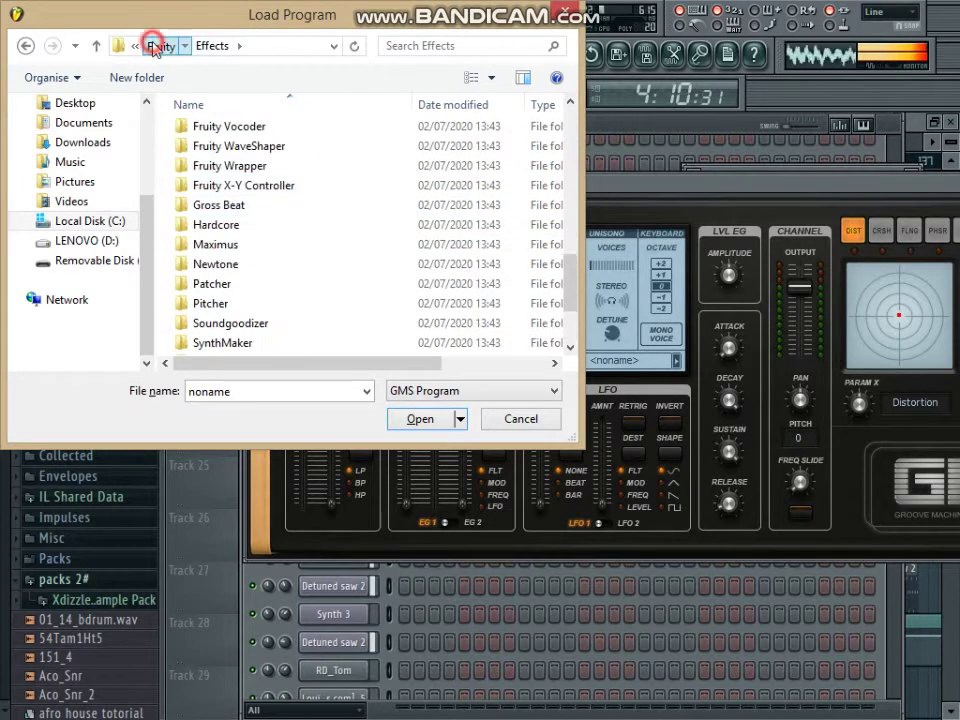
{"action": "left_click", "coordinate": [155, 46]}
Open the GMS folder inside the Generators folder
{"action": "double_click", "coordinate": [224, 159]}
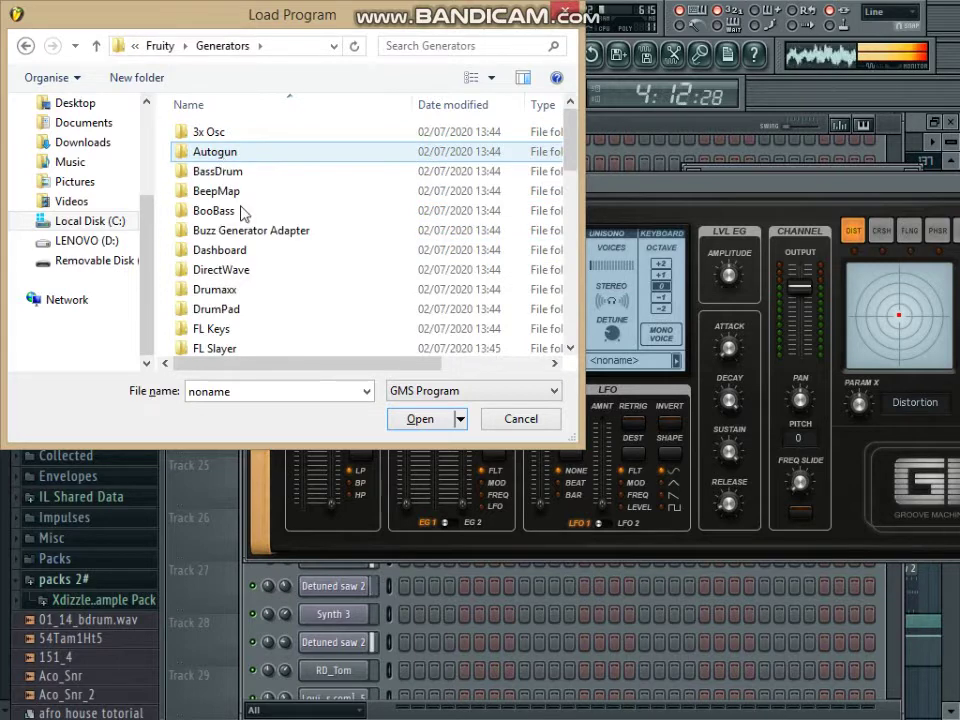
{"action": "scroll", "coordinate": [250, 240], "scroll_direction": "down", "scroll_amount": 2}
{"action": "scroll", "coordinate": [256, 264], "scroll_direction": "down", "scroll_amount": 8}
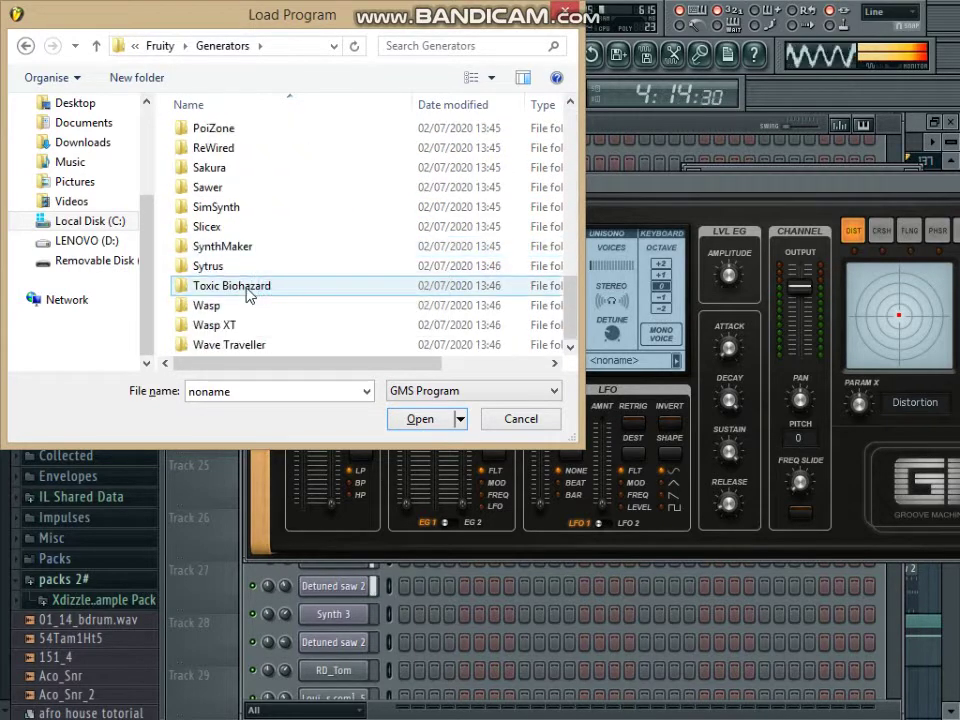
{"action": "scroll", "coordinate": [246, 290], "scroll_direction": "up", "scroll_amount": 4}
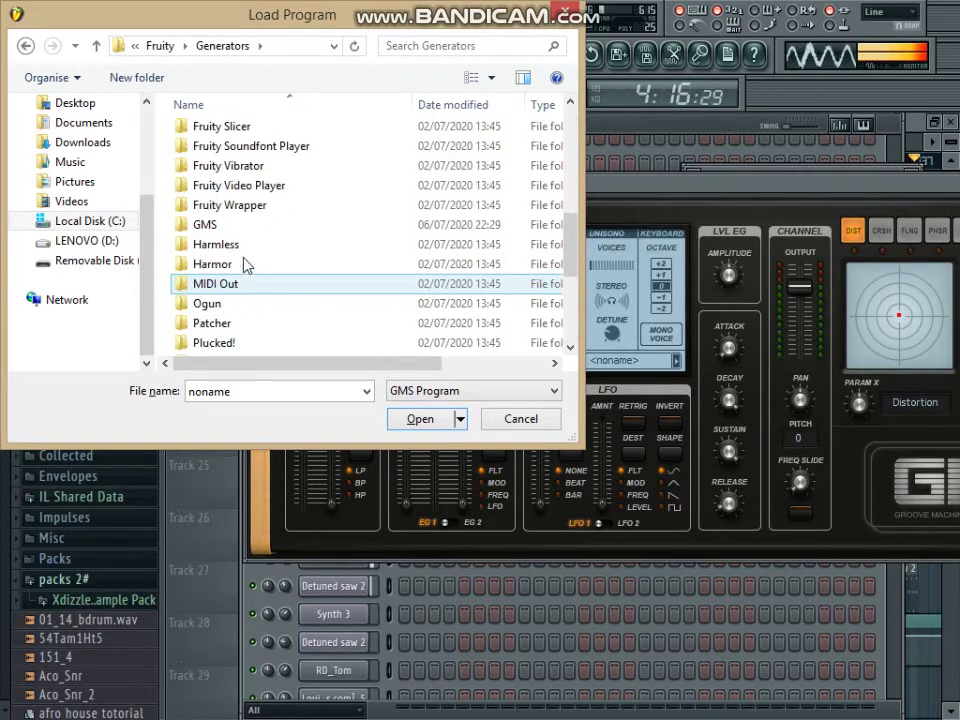
{"action": "double_click", "coordinate": [236, 223]}
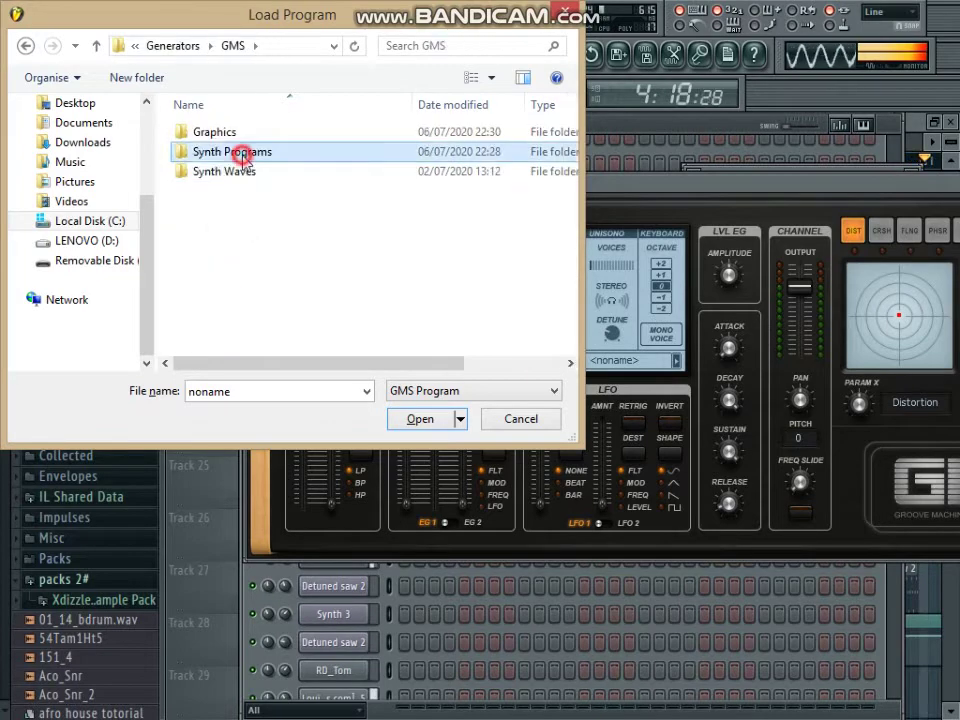
Load the Viral TE program from Synth Programs\Basses into GMS and return to the playlist
{"action": "double_click", "coordinate": [242, 153]}
{"action": "double_click", "coordinate": [240, 132]}
{"action": "scroll", "coordinate": [270, 260], "scroll_direction": "down", "scroll_amount": 10}
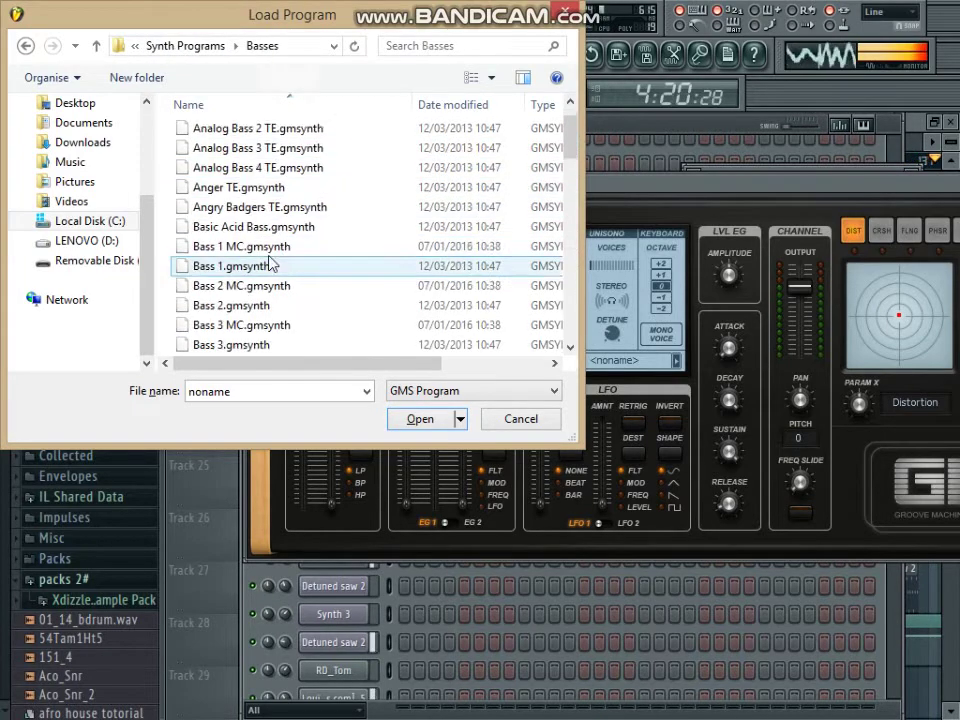
{"action": "scroll", "coordinate": [272, 250], "scroll_direction": "down", "scroll_amount": 5}
{"action": "double_click", "coordinate": [208, 323]}
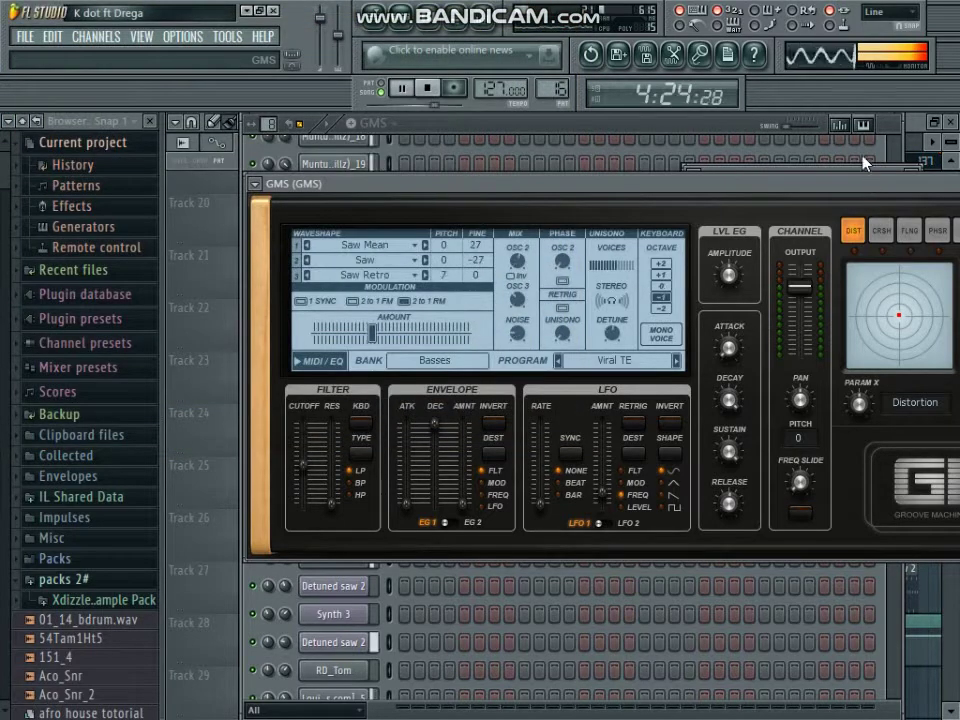
{"action": "left_click", "coordinate": [924, 130]}
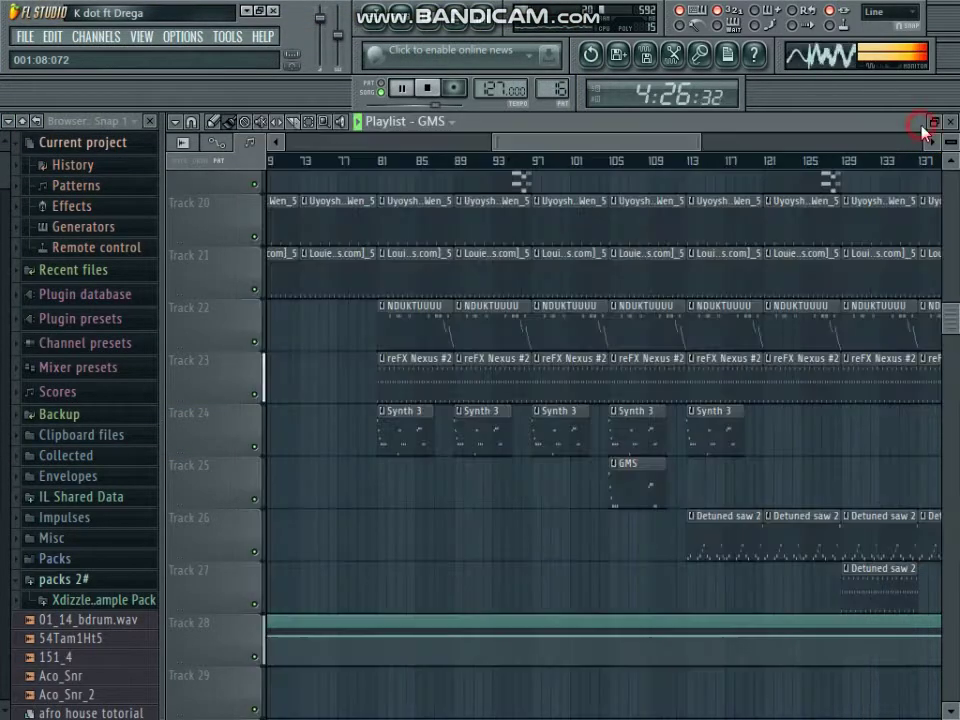
Examine the closing section of the arrangement, from about bar 129 to where the clips end, across tracks 1 to 30
{"action": "left_click_drag", "start_coordinate": [620, 146], "coordinate": [790, 158]}
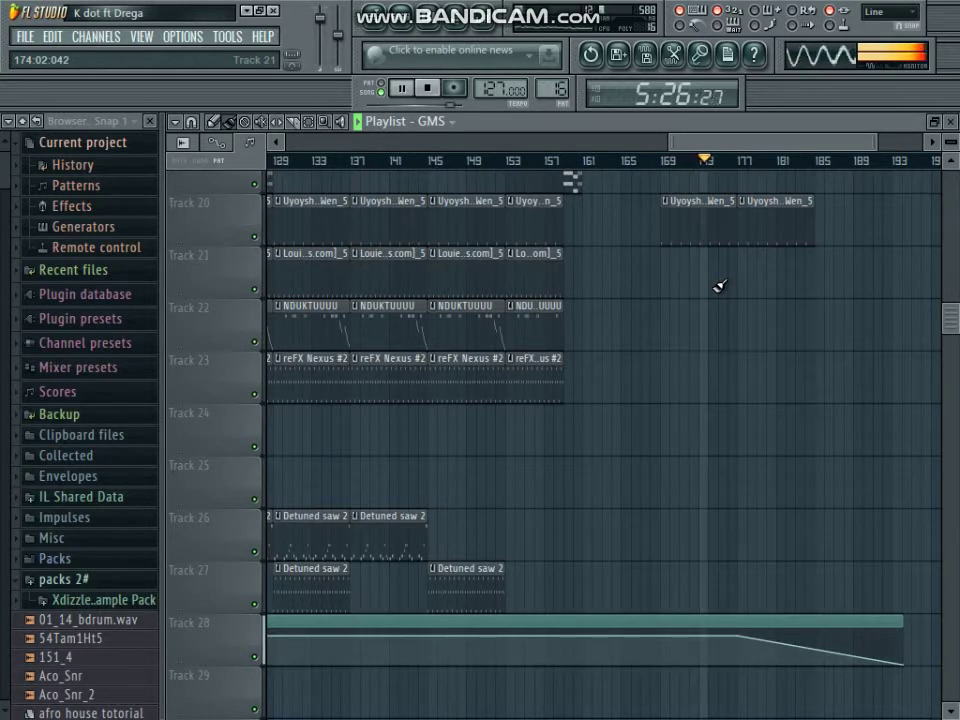
{"action": "scroll", "coordinate": [943, 394], "scroll_direction": "up", "scroll_amount": 10}
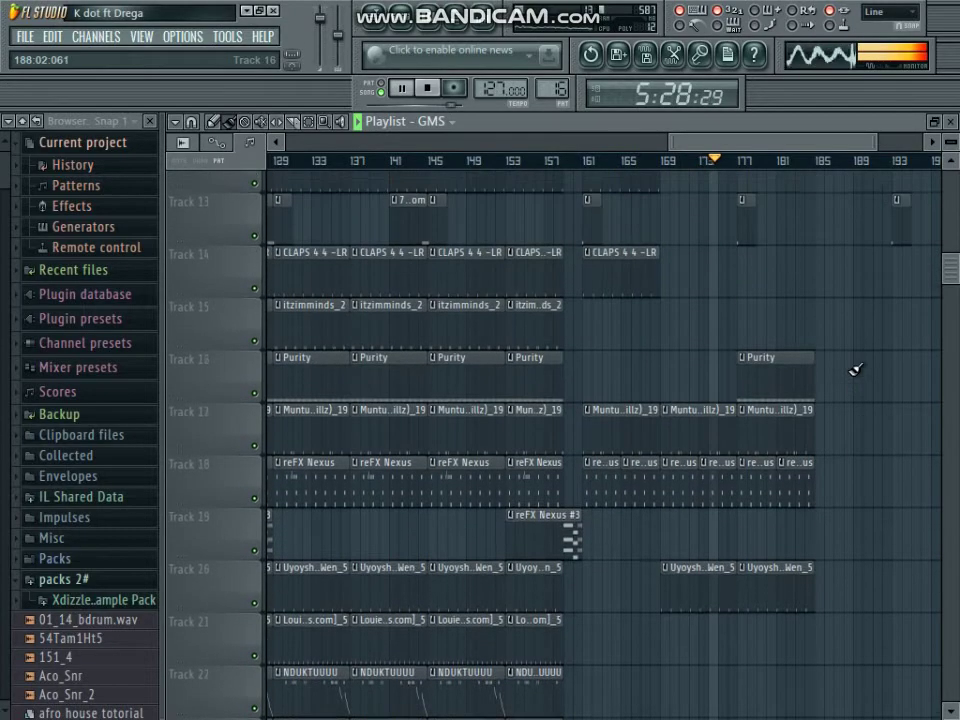
{"action": "left_click_drag", "start_coordinate": [771, 141], "coordinate": [850, 141]}
{"action": "scroll", "coordinate": [705, 207], "scroll_direction": "up", "scroll_amount": 4}
{"action": "scroll", "coordinate": [705, 207], "scroll_direction": "up", "scroll_amount": 2}
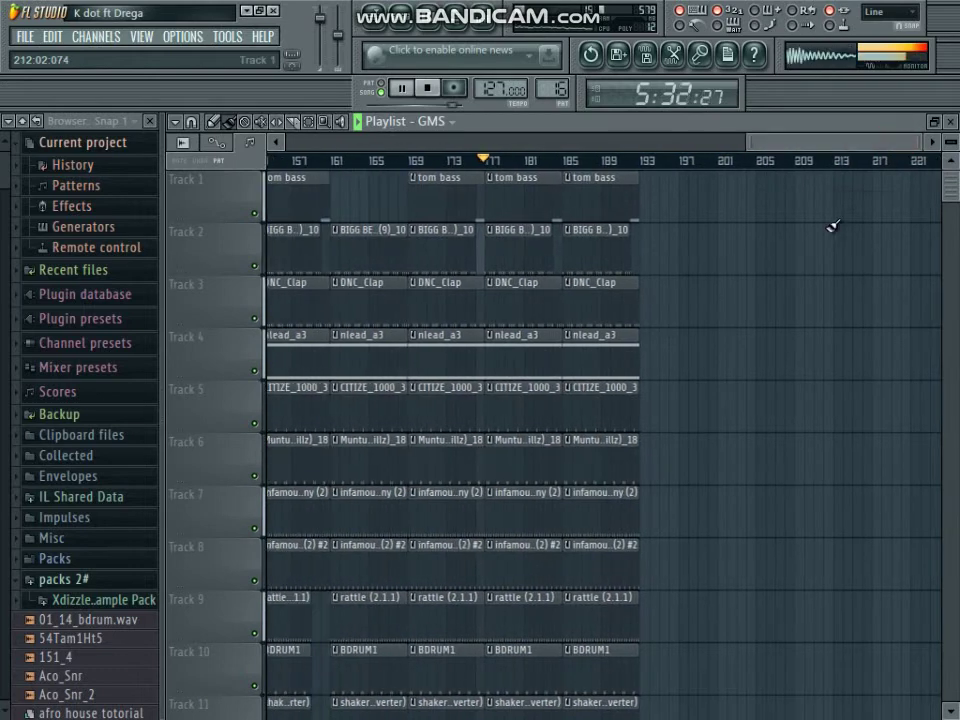
{"action": "scroll", "coordinate": [831, 223], "scroll_direction": "down", "scroll_amount": 4}
{"action": "scroll", "coordinate": [831, 228], "scroll_direction": "down", "scroll_amount": 2}
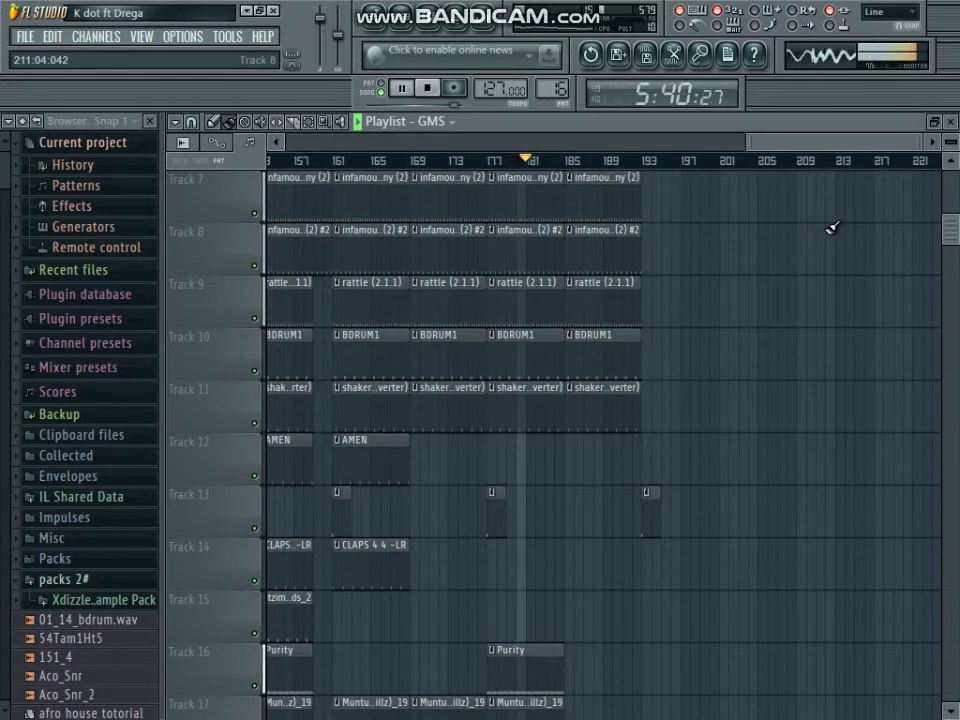
{"action": "scroll", "coordinate": [668, 295], "scroll_direction": "down", "scroll_amount": 5}
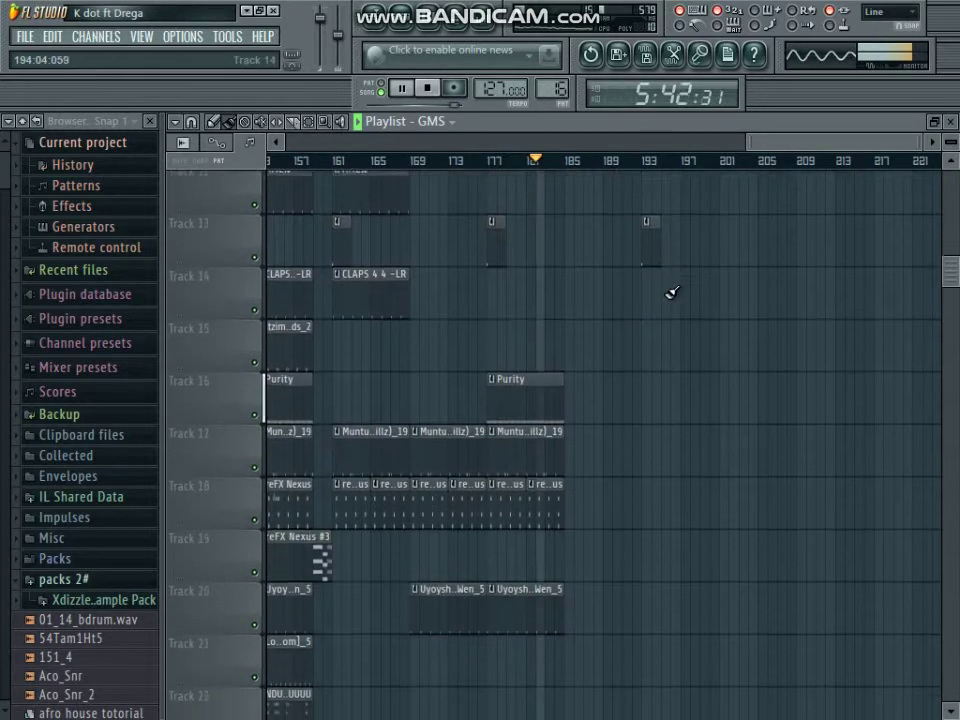
{"action": "scroll", "coordinate": [672, 292], "scroll_direction": "down", "scroll_amount": 15}
{"action": "scroll", "coordinate": [672, 292], "scroll_direction": "up", "scroll_amount": 3}
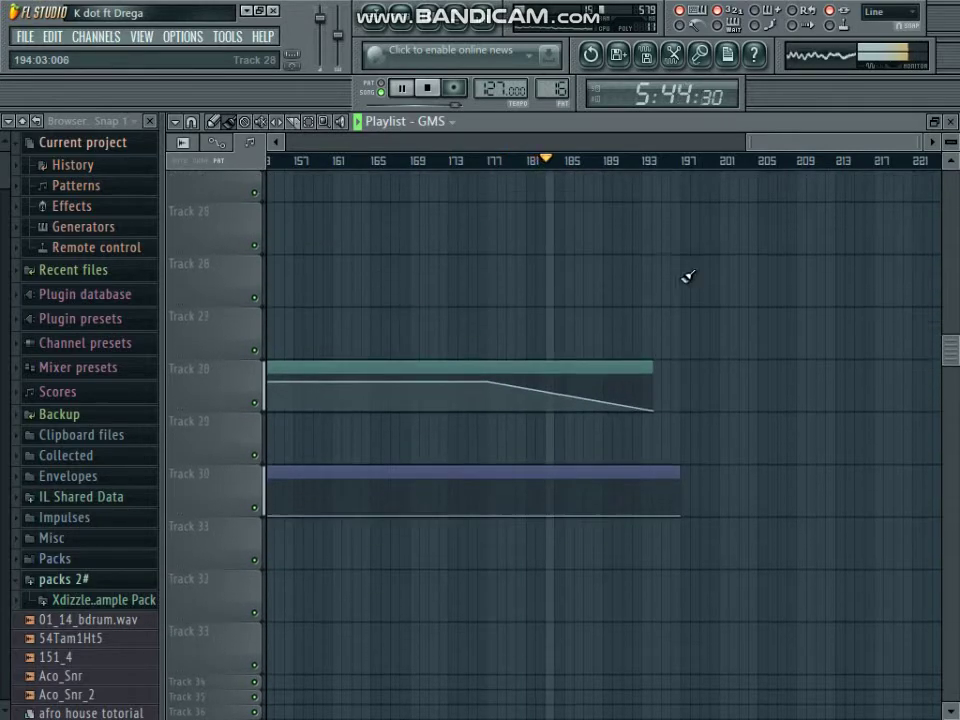
{"action": "scroll", "coordinate": [687, 277], "scroll_direction": "up", "scroll_amount": 4}
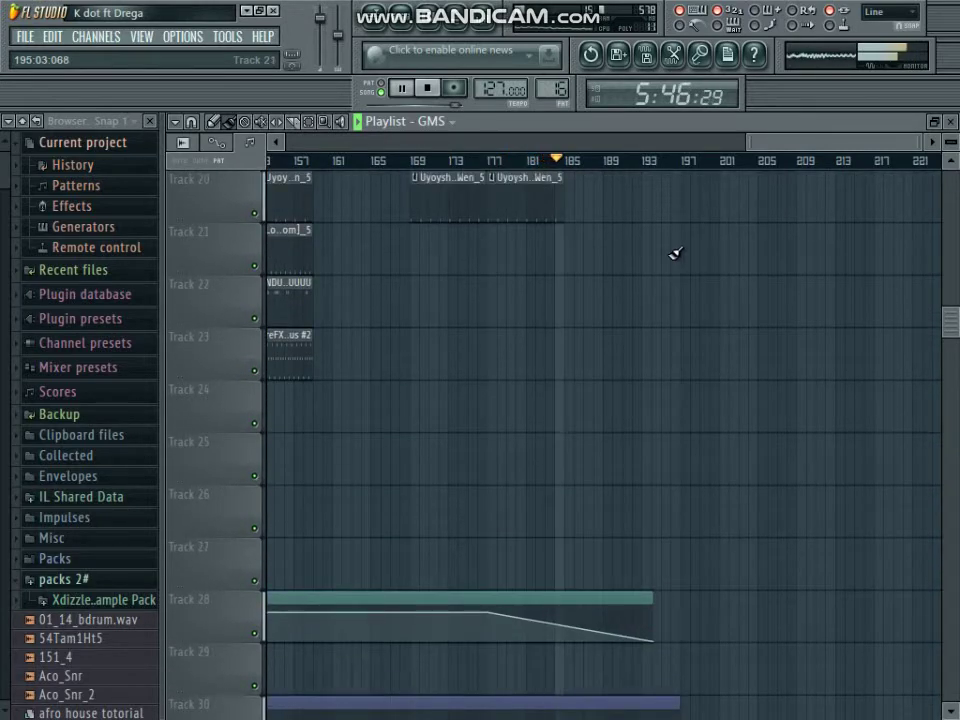
{"action": "scroll", "coordinate": [680, 254], "scroll_direction": "up", "scroll_amount": 16}
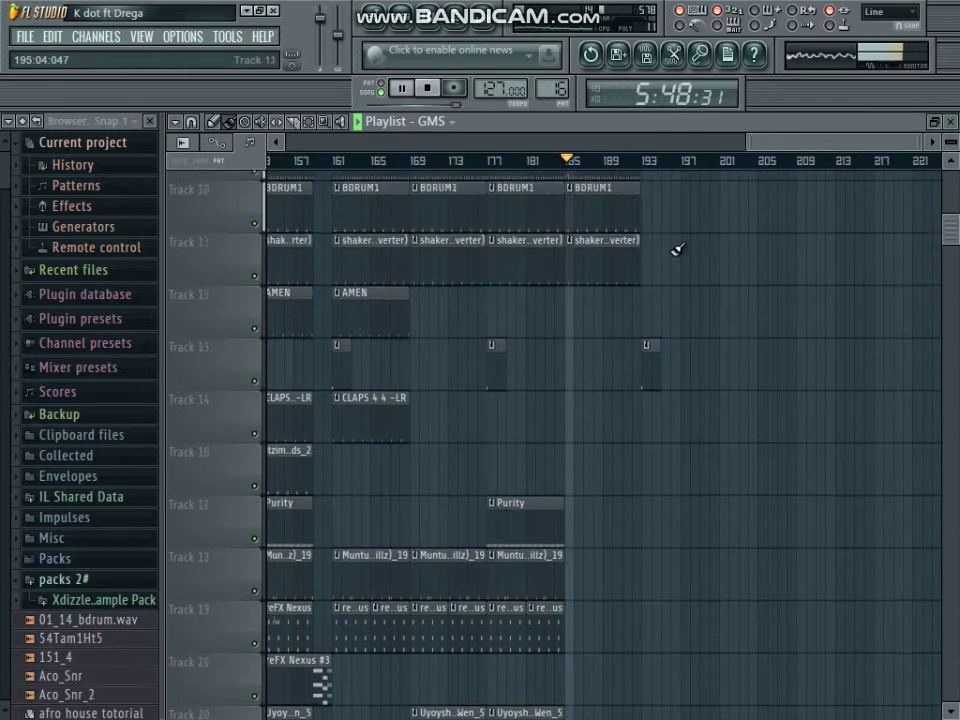
{"action": "scroll", "coordinate": [677, 249], "scroll_direction": "up", "scroll_amount": 3}
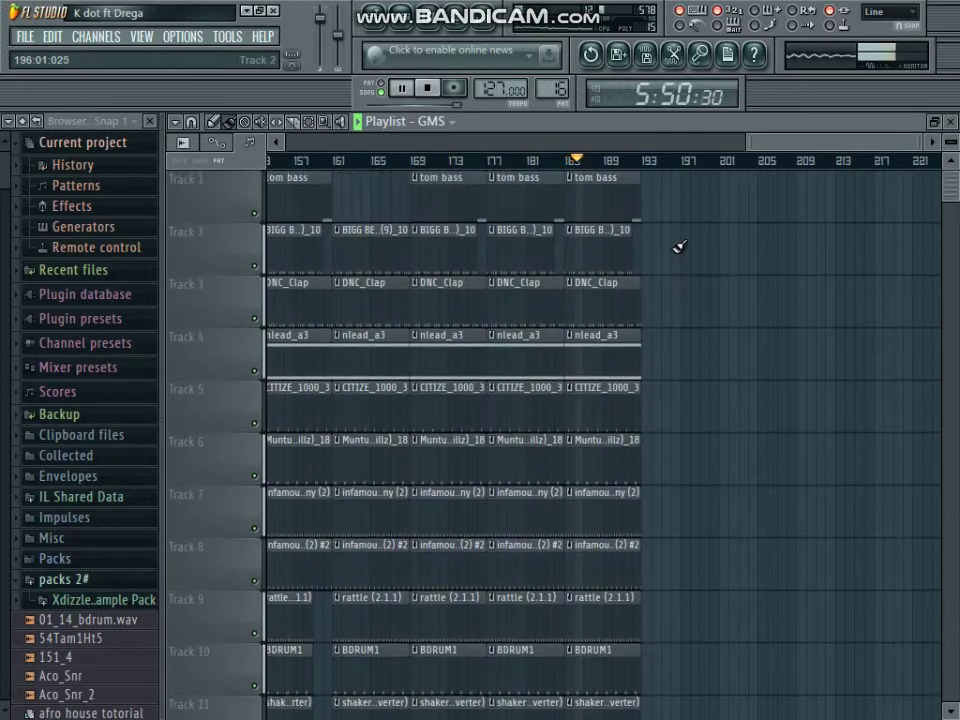
{"action": "scroll", "coordinate": [677, 242], "scroll_direction": "down", "scroll_amount": 6}
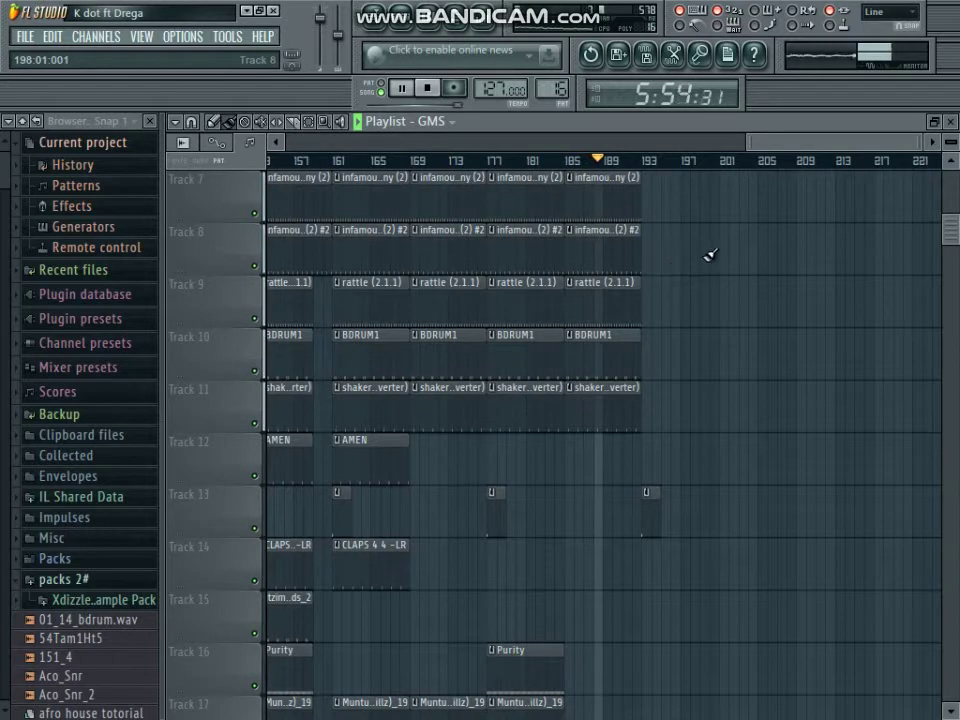
Pause the song playback and open the step sequencer at the top of the channel list
{"action": "scroll", "coordinate": [709, 258], "scroll_direction": "down", "scroll_amount": 4}
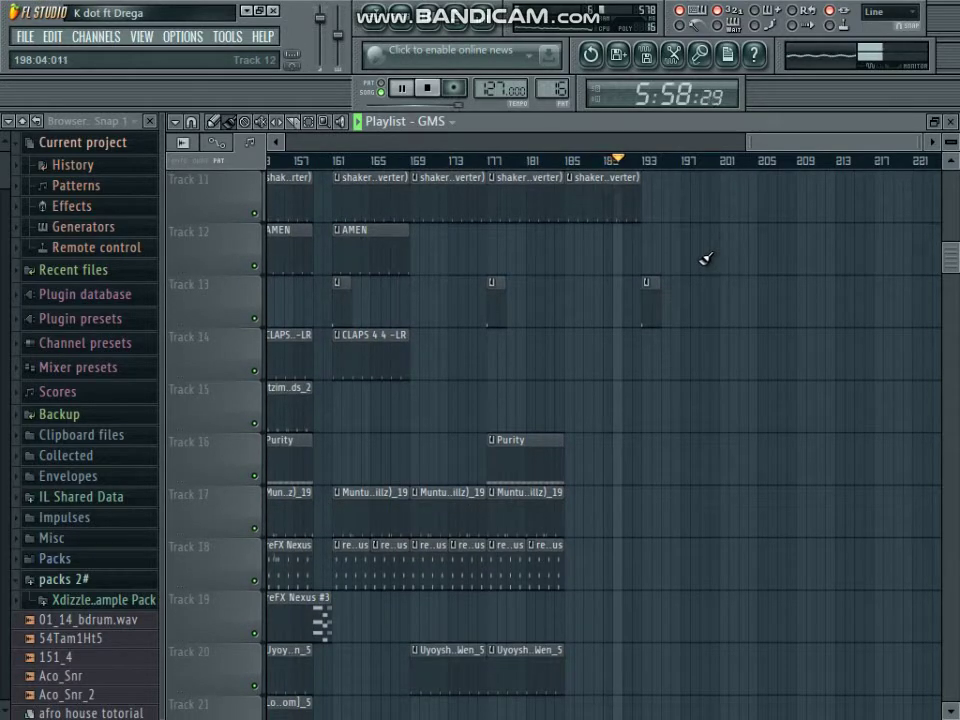
{"action": "left_click", "coordinate": [405, 88]}
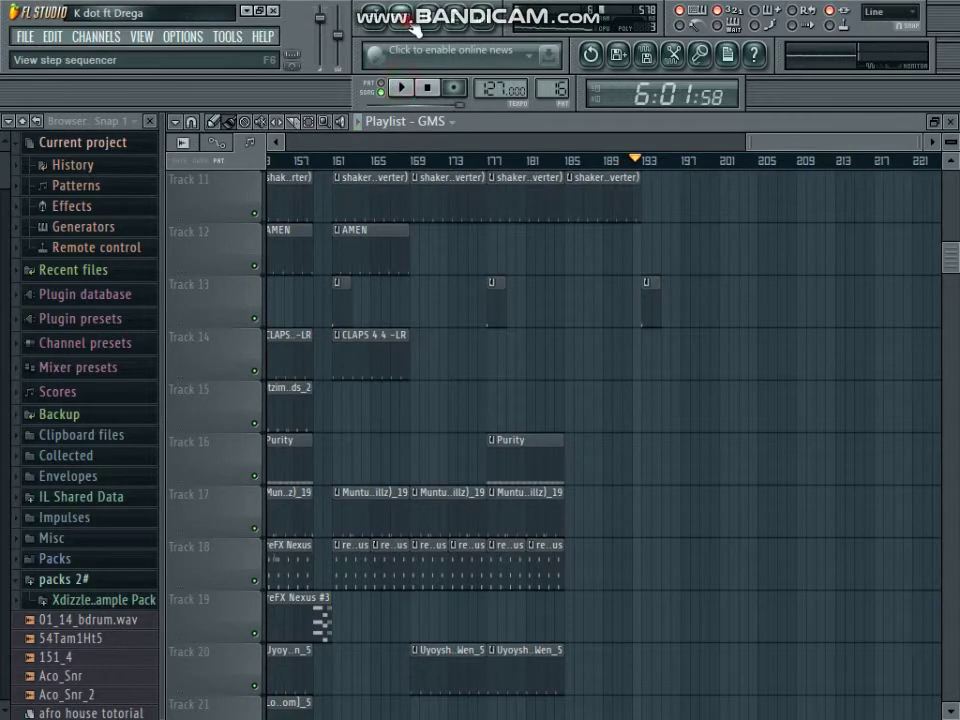
{"action": "key", "text": "F6"}
{"action": "scroll", "coordinate": [420, 180], "scroll_direction": "up", "scroll_amount": 5}
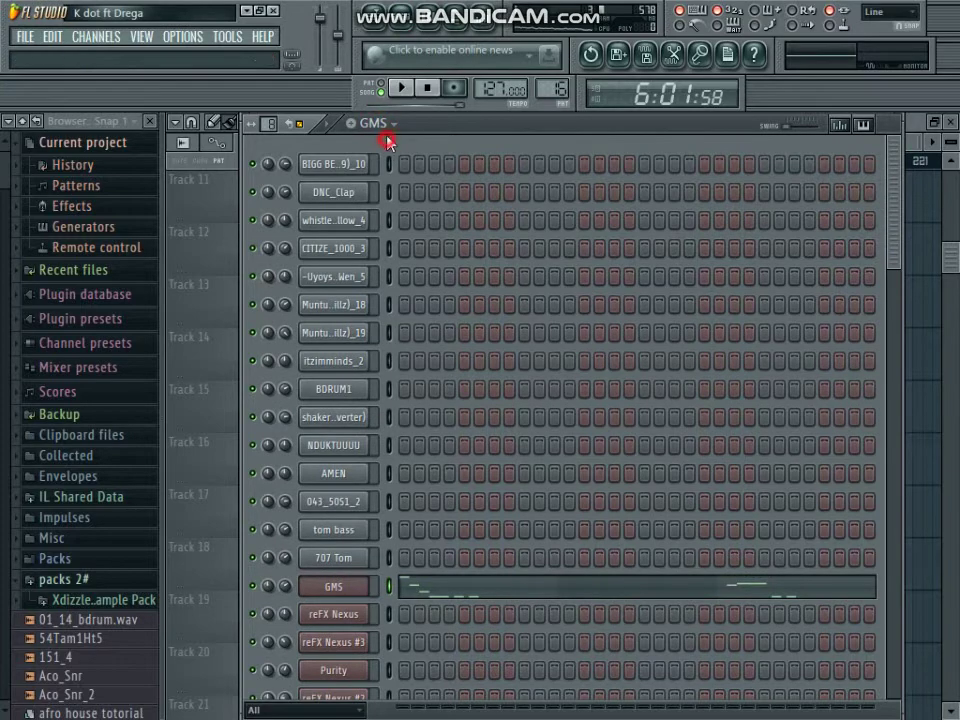
Select the BIGG BEZZY KICK (9)_10 pattern and play it on its own from the start in pattern mode
{"action": "left_click", "coordinate": [380, 124]}
{"action": "left_click", "coordinate": [386, 150]}
{"action": "left_click", "coordinate": [427, 88]}
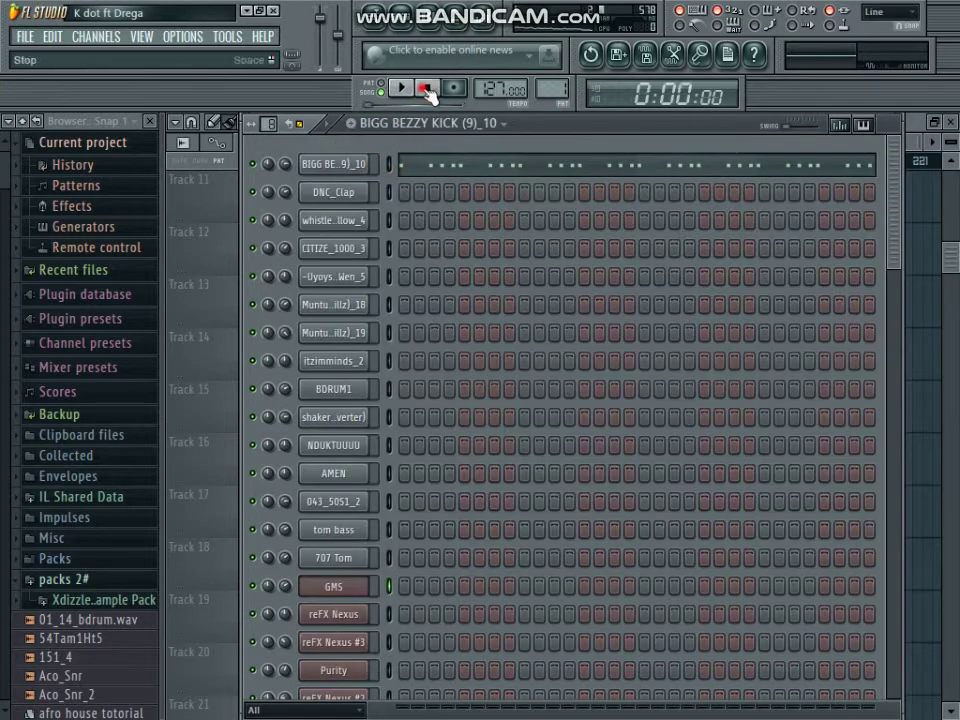
{"action": "left_click", "coordinate": [403, 88]}
{"action": "left_click", "coordinate": [382, 87]}
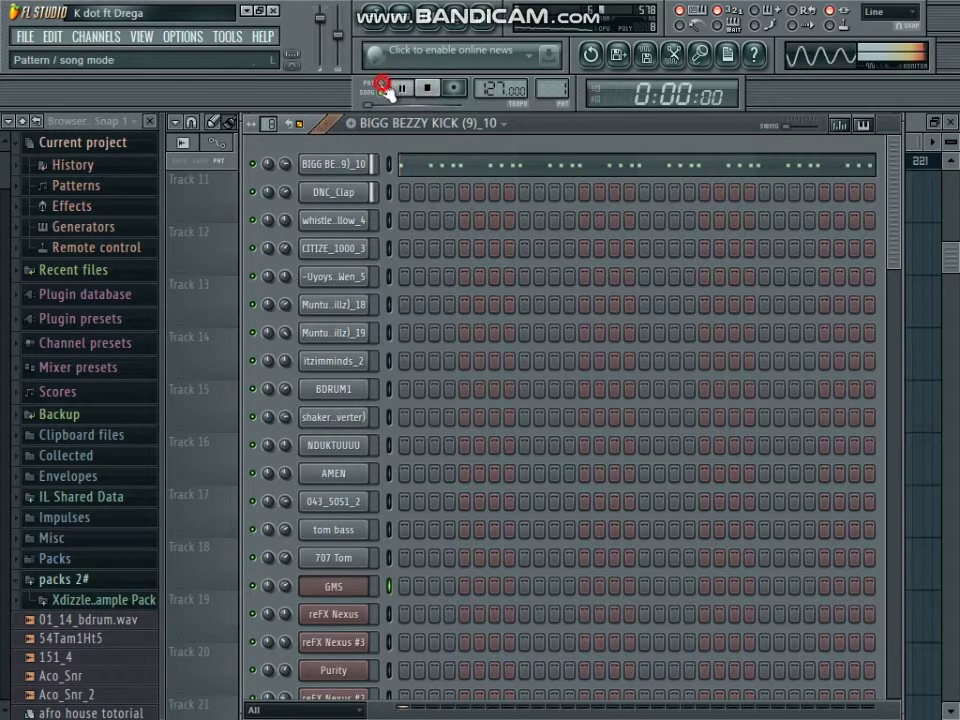
Examine the BIGG BEZZY KICK channel's sample settings and its notes in the piano roll, then return to the step sequencer
{"action": "left_click", "coordinate": [356, 163]}
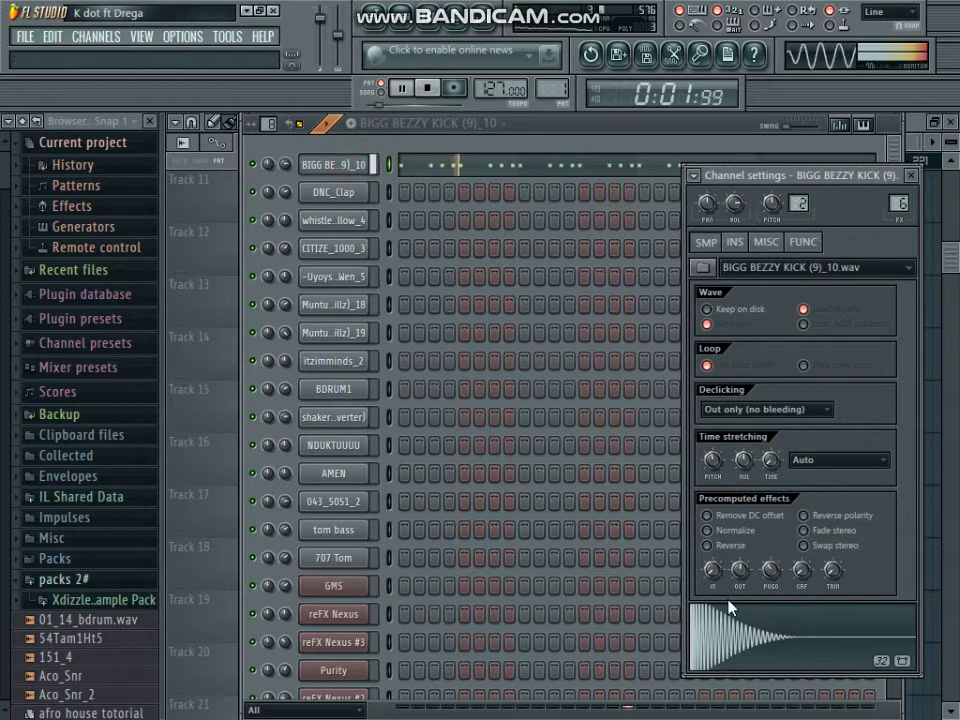
{"action": "left_click", "coordinate": [729, 605]}
{"action": "left_click", "coordinate": [472, 164]}
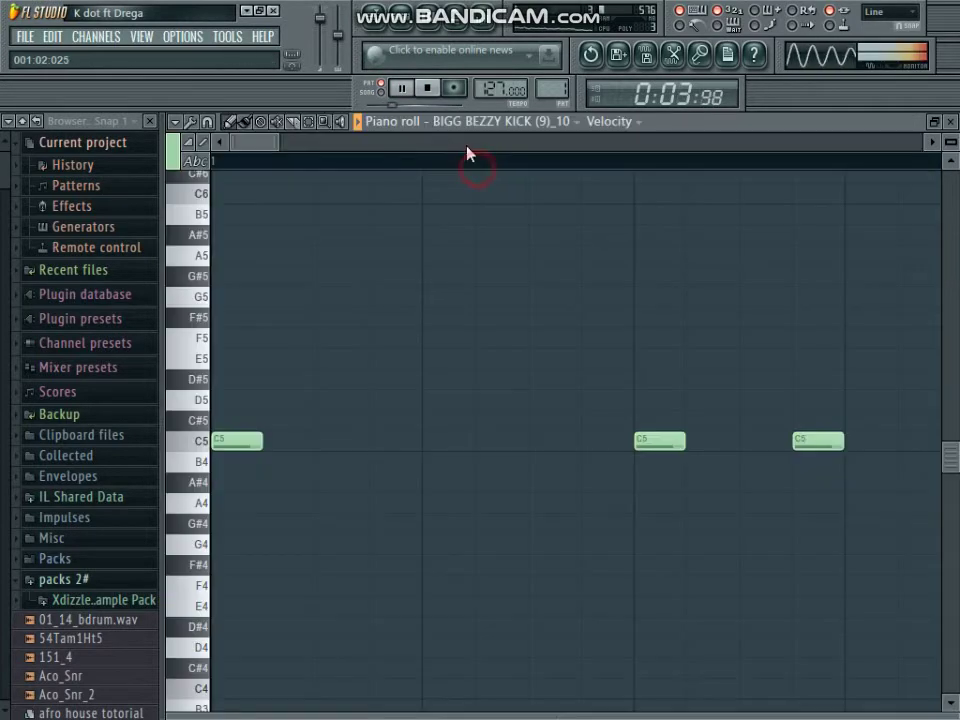
{"action": "left_click_drag", "start_coordinate": [272, 143], "coordinate": [424, 143]}
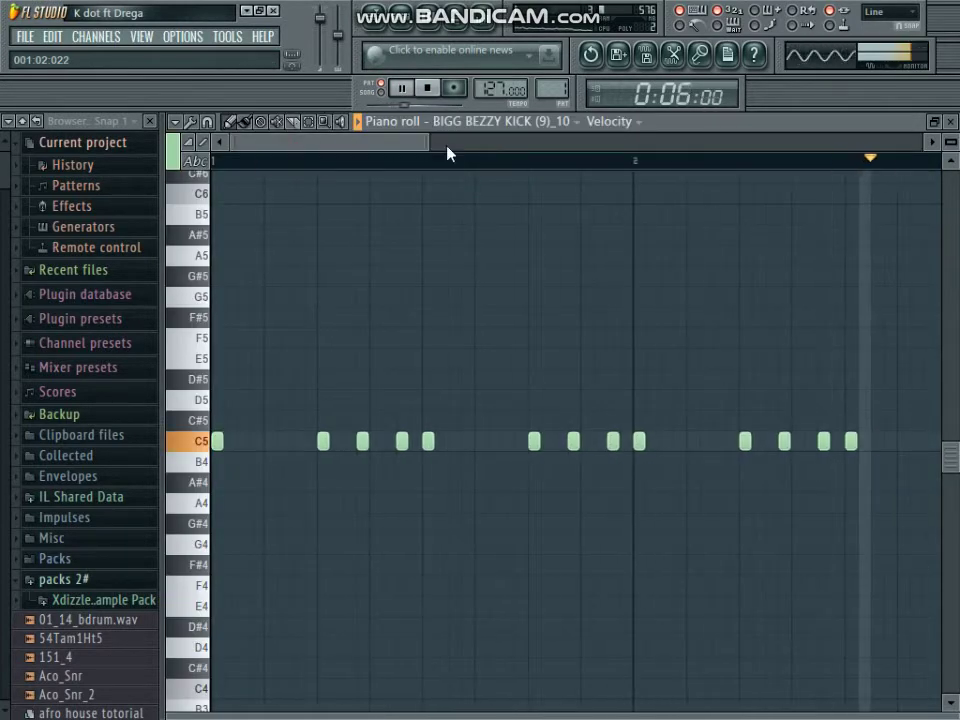
{"action": "left_click", "coordinate": [949, 124]}
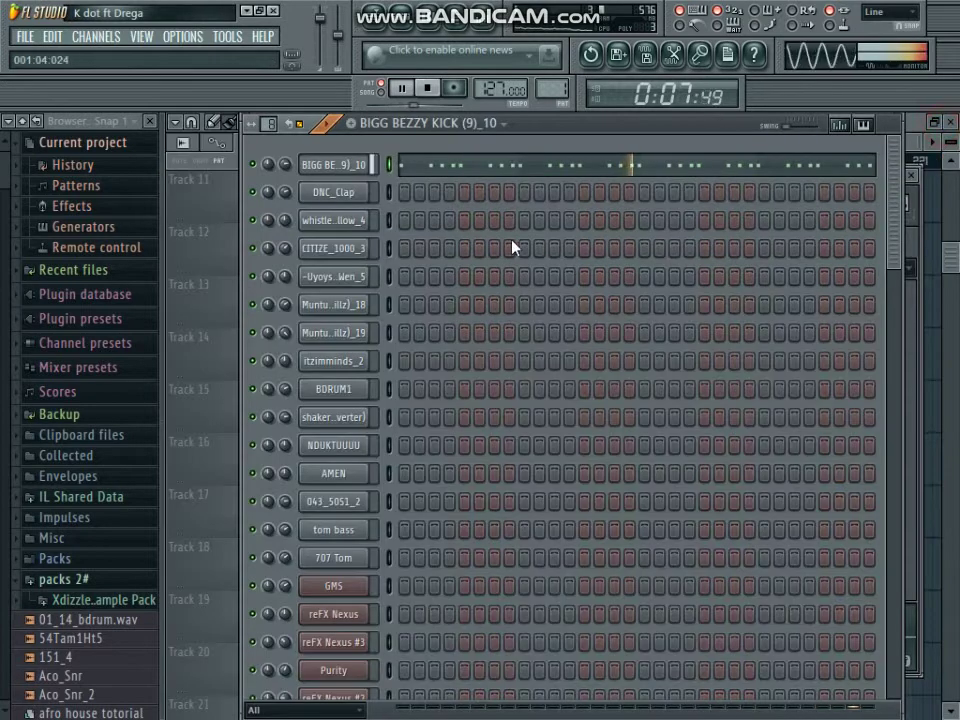
Play the DNC_Clap pattern and examine its channel settings and piano roll notes
{"action": "left_click", "coordinate": [373, 188]}
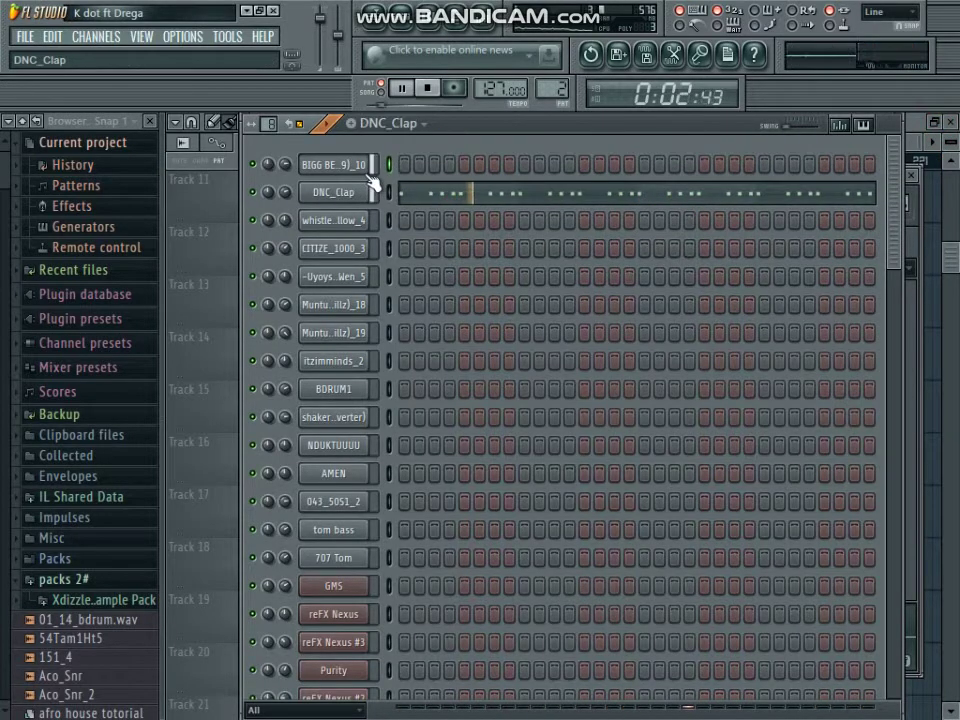
{"action": "left_click", "coordinate": [318, 193]}
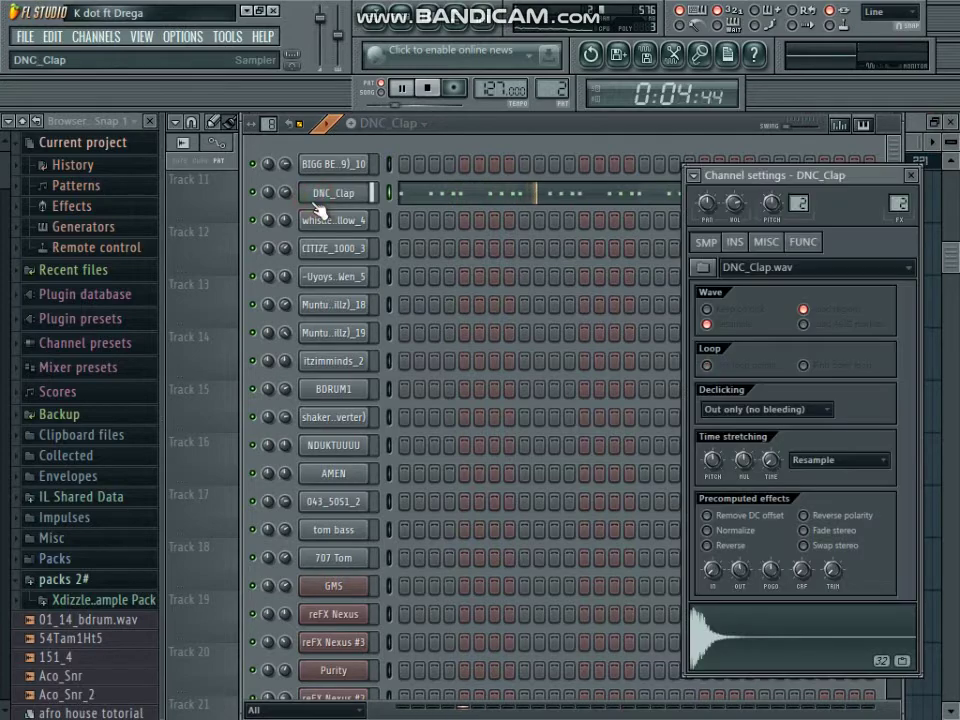
{"action": "left_click", "coordinate": [313, 196]}
{"action": "left_click", "coordinate": [489, 195]}
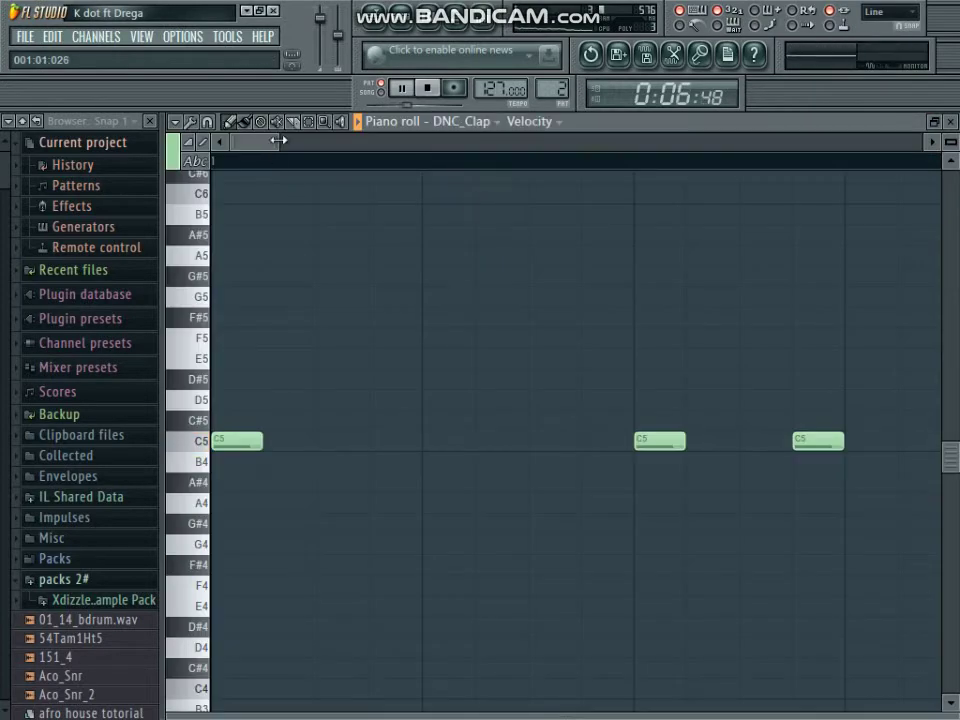
{"action": "left_click_drag", "start_coordinate": [278, 140], "coordinate": [553, 138]}
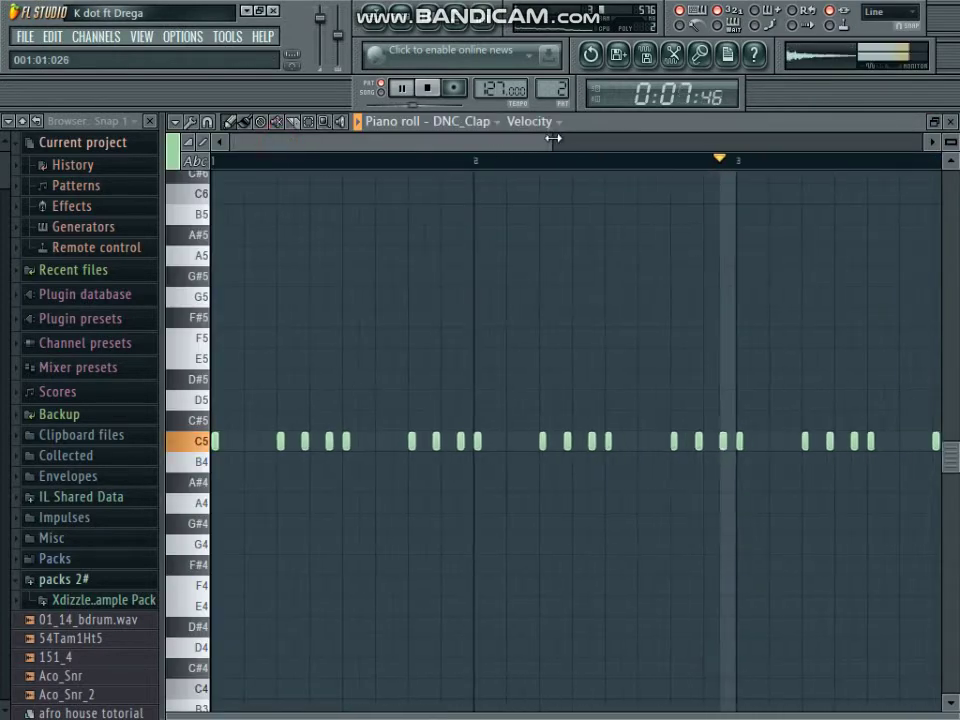
{"action": "left_click", "coordinate": [952, 122]}
Listen to the whistle hollow_4 and CITIZE_1000_3 patterns and check the CITIZE_1000_3 channel settings
{"action": "left_click", "coordinate": [335, 220]}
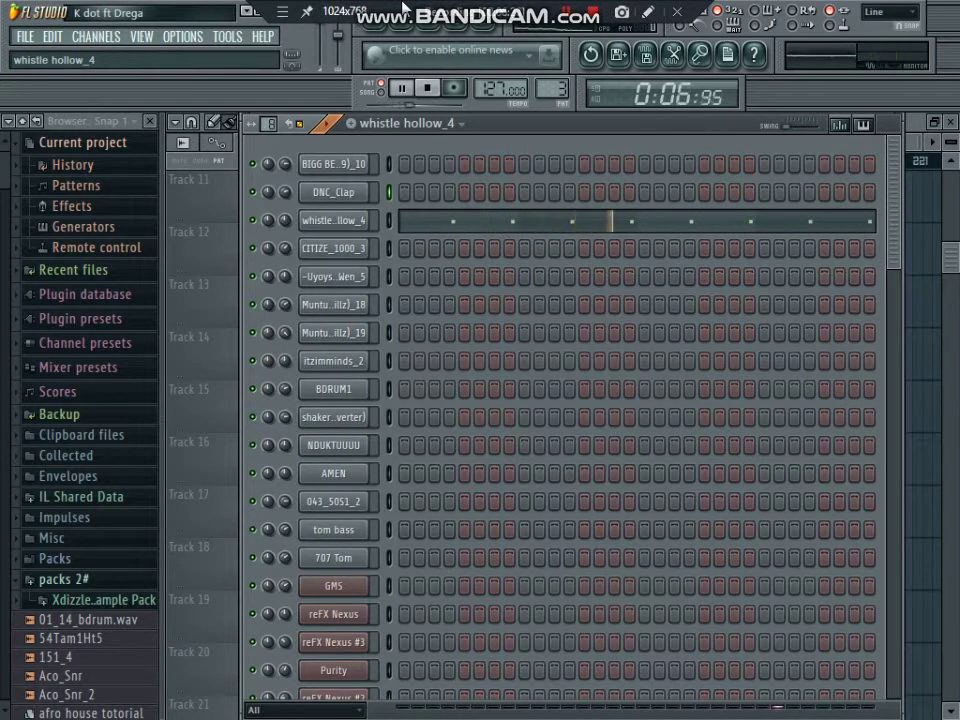
{"action": "left_click", "coordinate": [335, 248]}
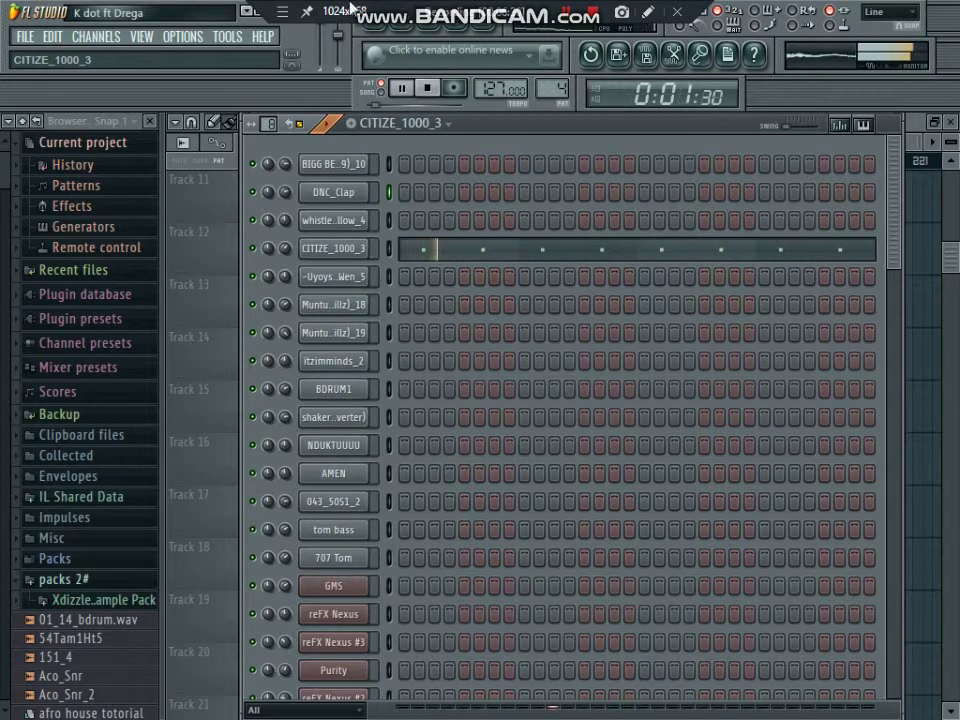
{"action": "left_click", "coordinate": [349, 249]}
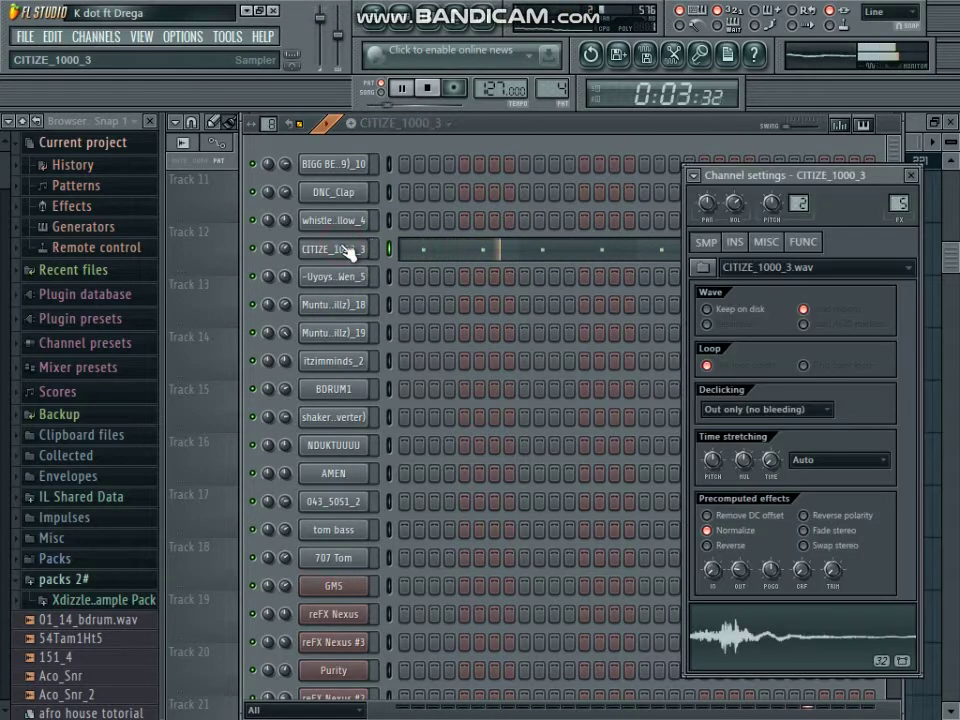
{"action": "left_click", "coordinate": [349, 249]}
View the Fruity Delay 2 effect in the first slot of mixer insert 5, then close it and the mixer
{"action": "key", "text": "F9"}
{"action": "left_click", "coordinate": [735, 208]}
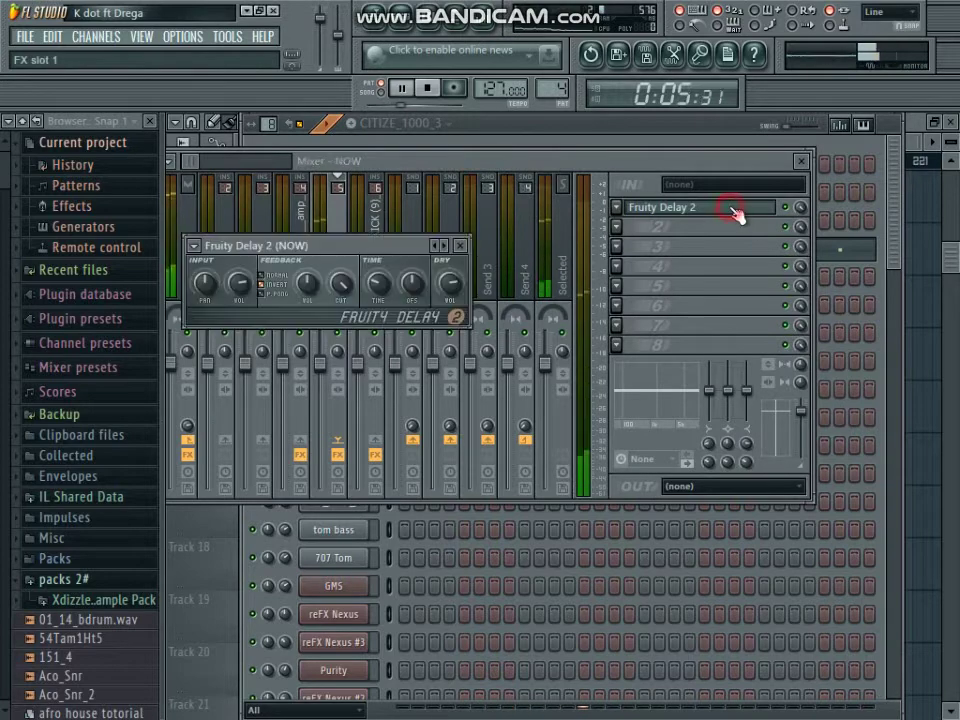
{"action": "left_click", "coordinate": [731, 207]}
{"action": "key", "text": "F9"}
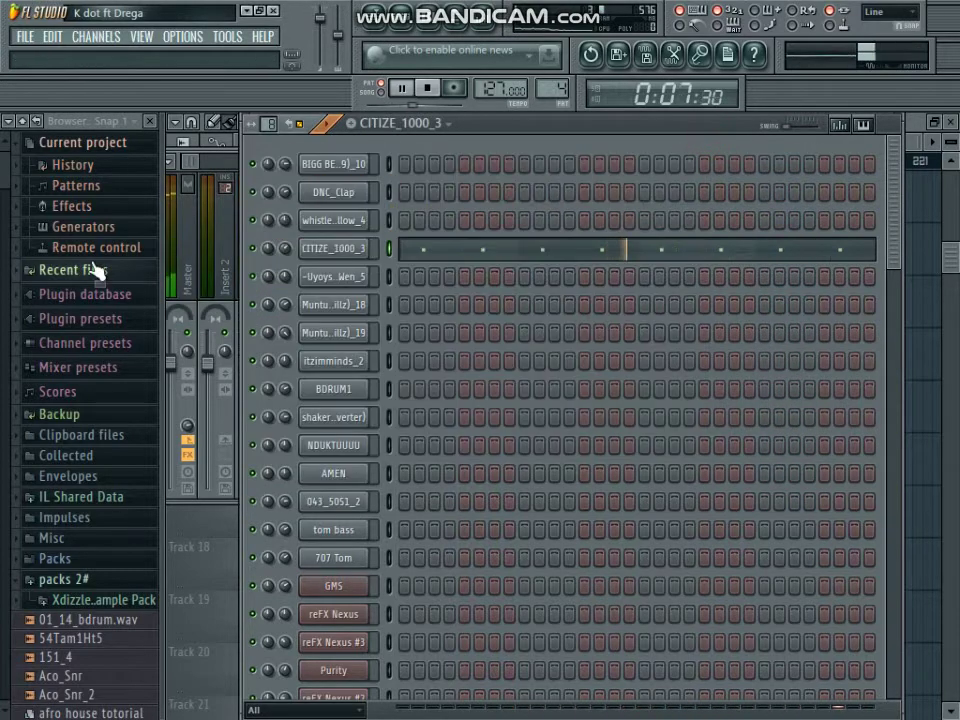
Play the Uyoysholo Wen_5 pattern and check its channel settings
{"action": "key", "text": "KP_Add"}
{"action": "left_click", "coordinate": [352, 277]}
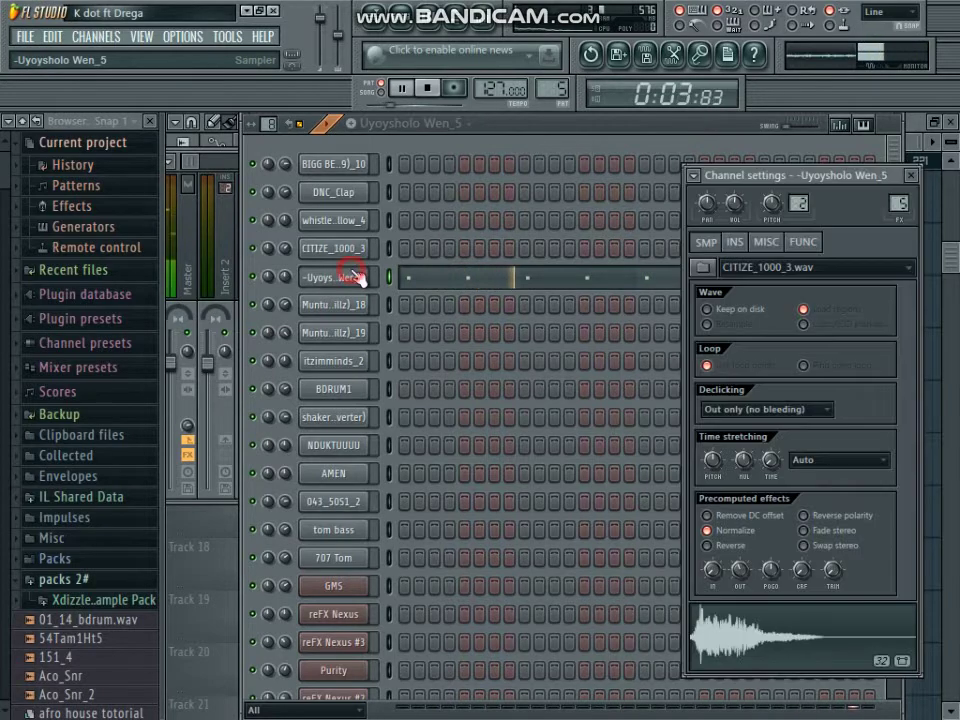
{"action": "left_click", "coordinate": [355, 277]}
Play the Muntu Ka Jack (feat. Skillz)_18 pattern and examine its channel settings and piano roll notes
{"action": "key", "text": "KP_Add"}
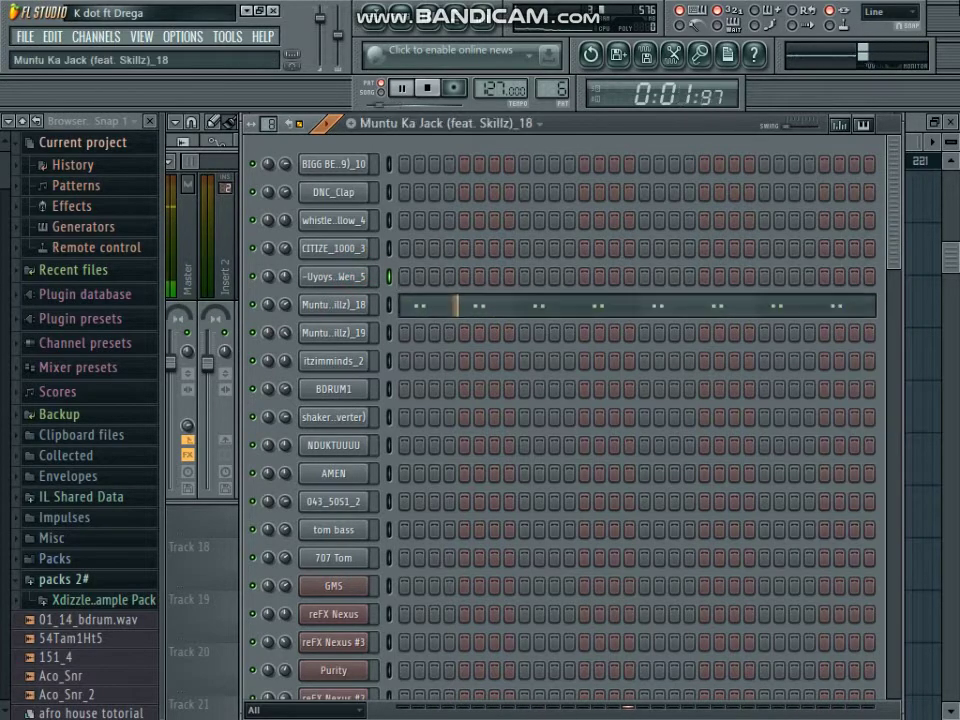
{"action": "left_click", "coordinate": [320, 304]}
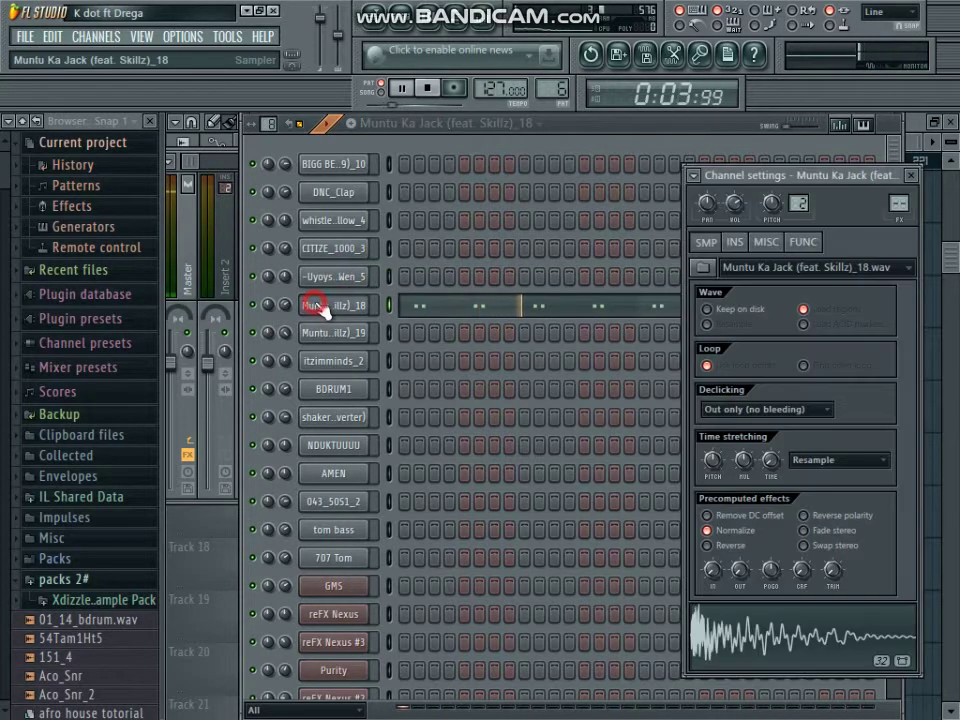
{"action": "left_click", "coordinate": [320, 304]}
{"action": "left_click", "coordinate": [545, 310]}
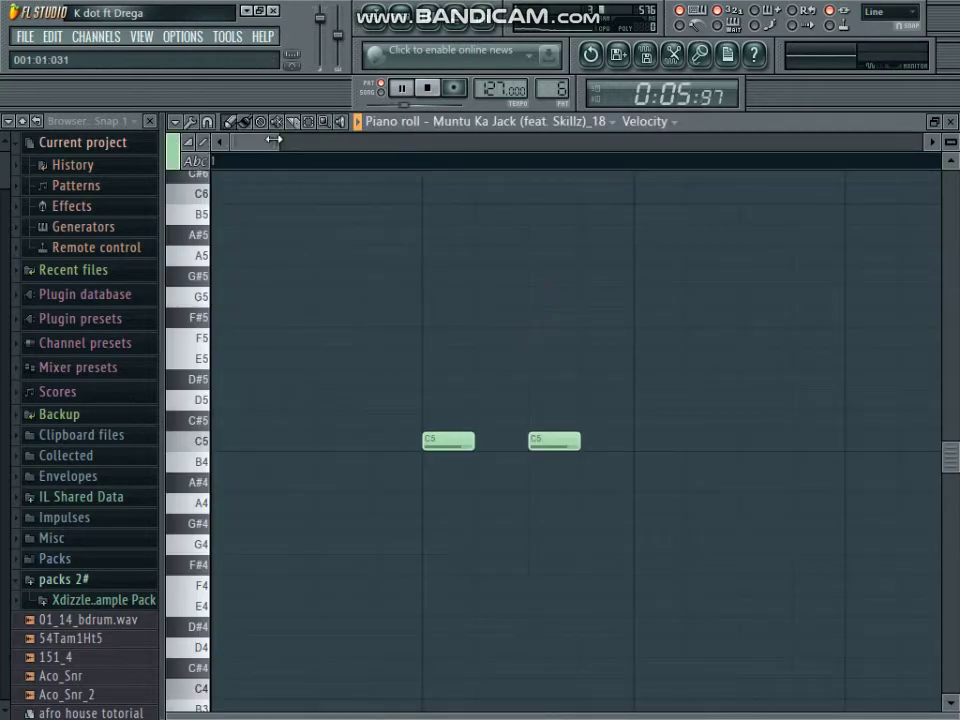
{"action": "left_click_drag", "start_coordinate": [272, 140], "coordinate": [872, 142]}
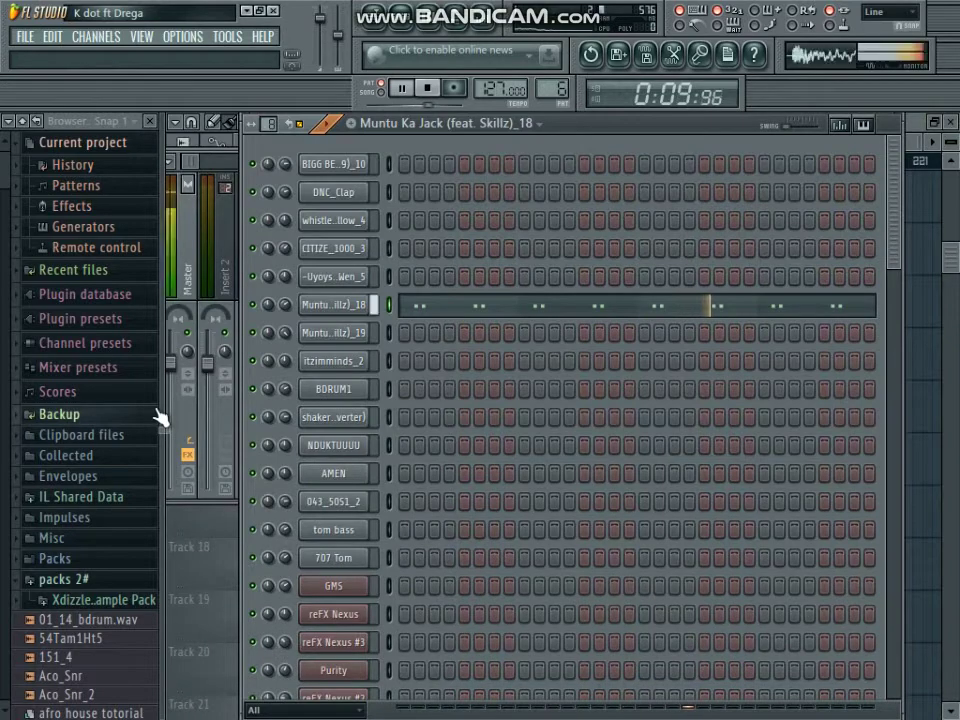
Play the Muntu Ka Jack (feat. Skillz)_19 pattern and examine its notes across the bars in the piano roll
{"action": "key", "text": "KP_Add"}
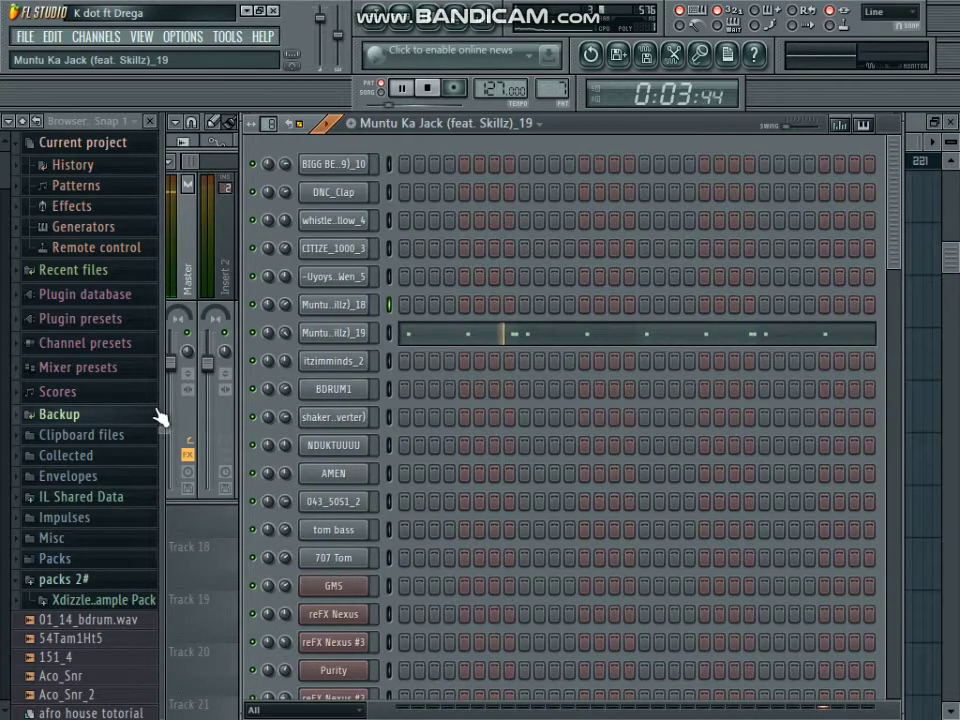
{"action": "left_click", "coordinate": [425, 333]}
{"action": "left_click_drag", "start_coordinate": [273, 143], "coordinate": [588, 150]}
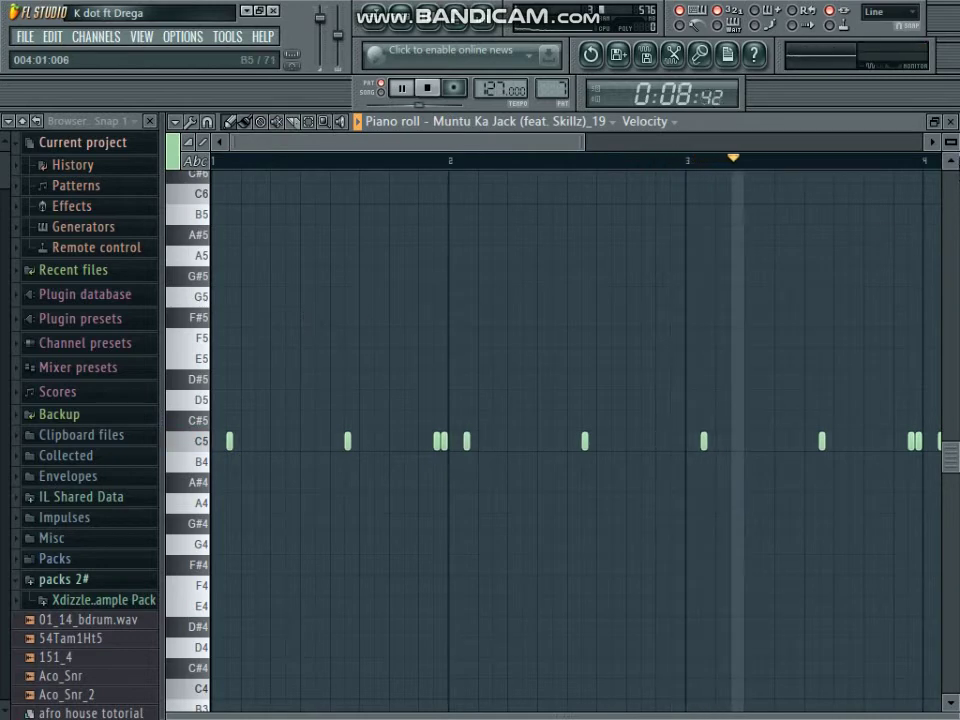
{"action": "left_click", "coordinate": [950, 121]}
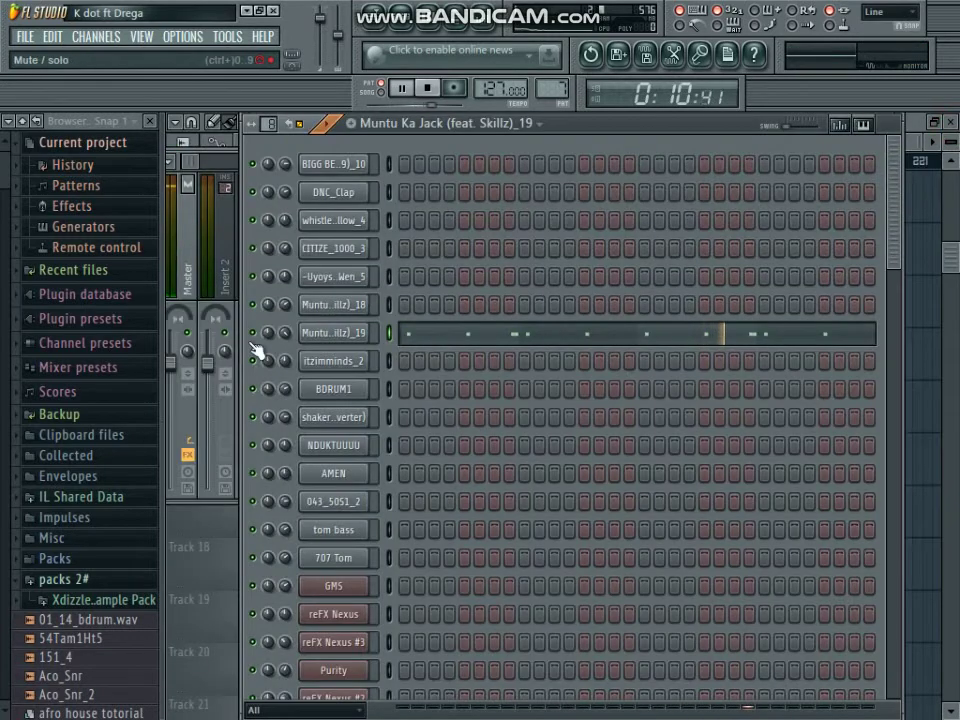
Switch to the itzimminds_2 pattern and play it from the beginning
{"action": "key", "text": "8"}
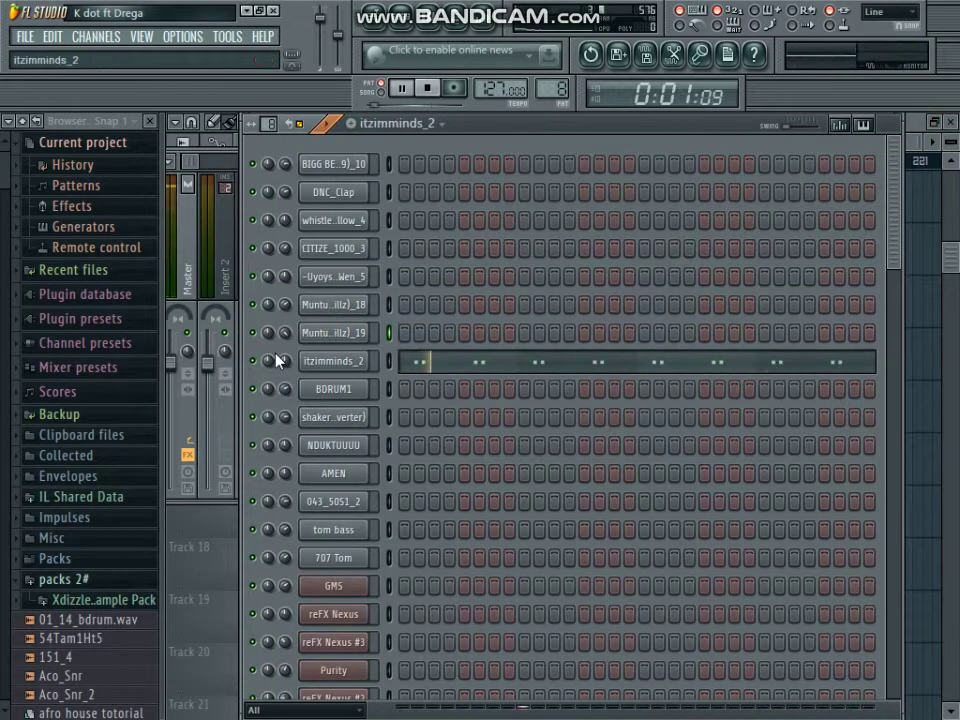
{"action": "left_click", "coordinate": [427, 88]}
{"action": "left_click", "coordinate": [401, 88]}
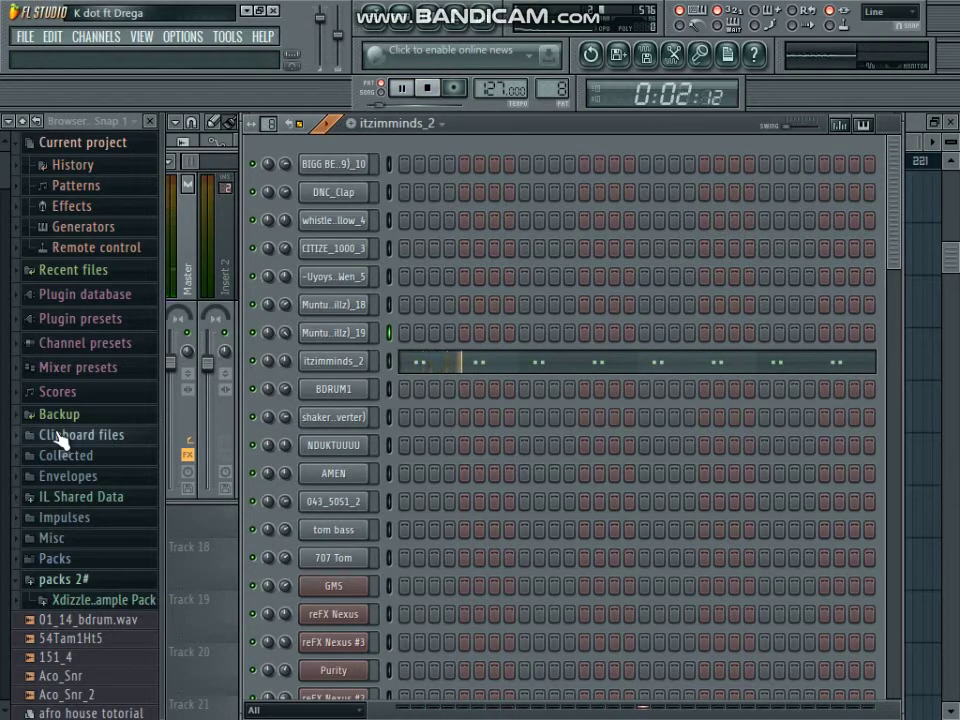
Play the BDRUM1 pattern and briefly check its channel settings
{"action": "key", "text": "9"}
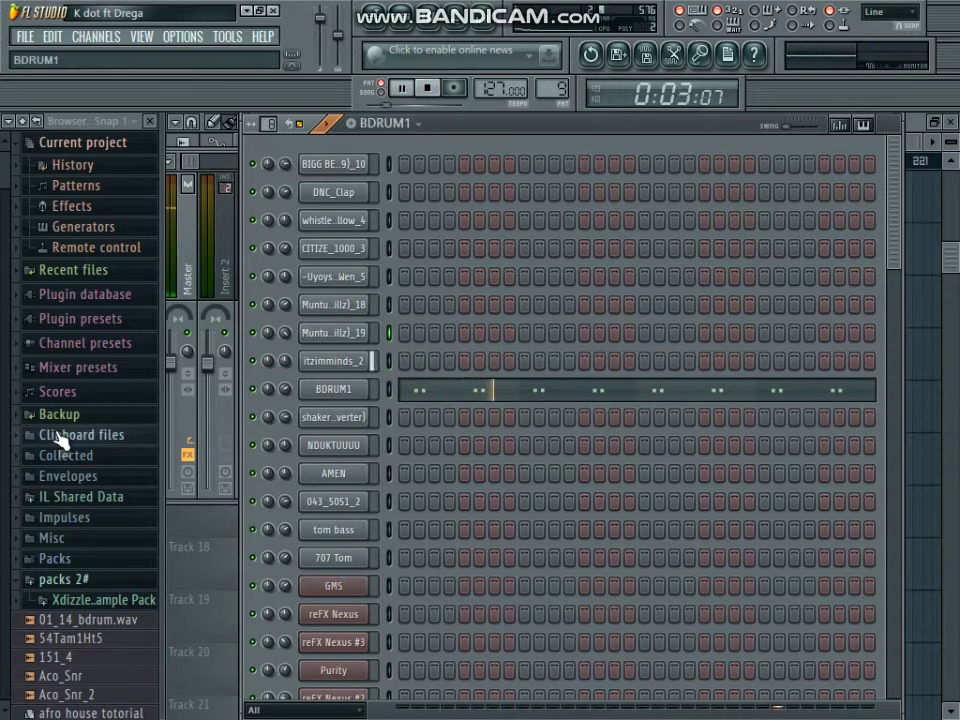
{"action": "left_click", "coordinate": [336, 397]}
{"action": "left_click", "coordinate": [337, 397]}
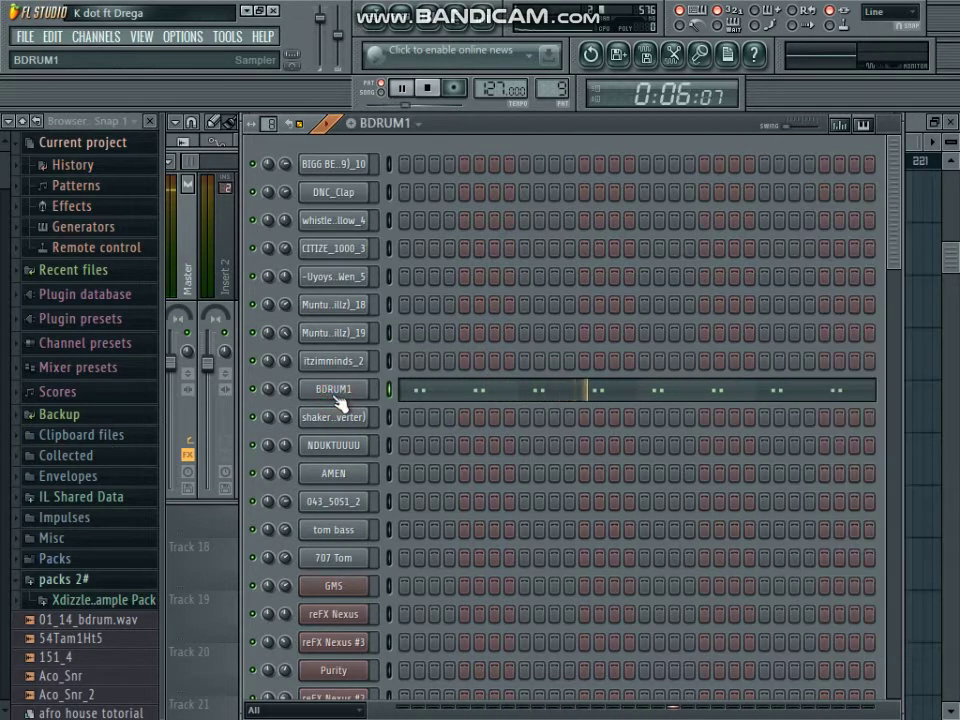
Play the shaker_broom_(ALLConverter) pattern and briefly check its channel settings
{"action": "key", "text": "KP_Add"}
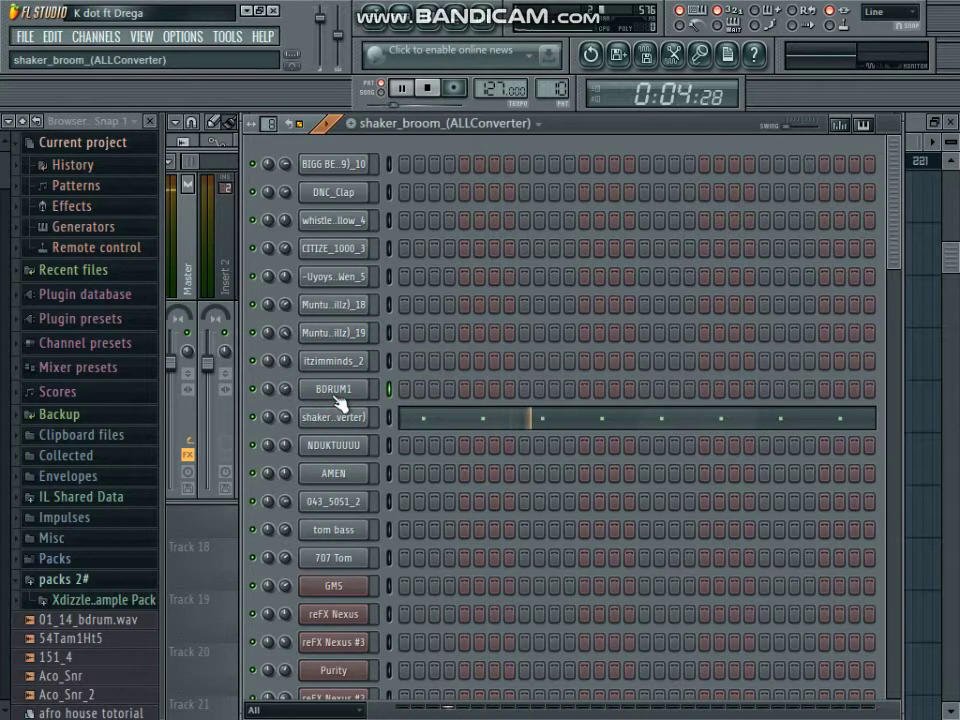
{"action": "left_click", "coordinate": [332, 414]}
{"action": "left_click", "coordinate": [340, 419]}
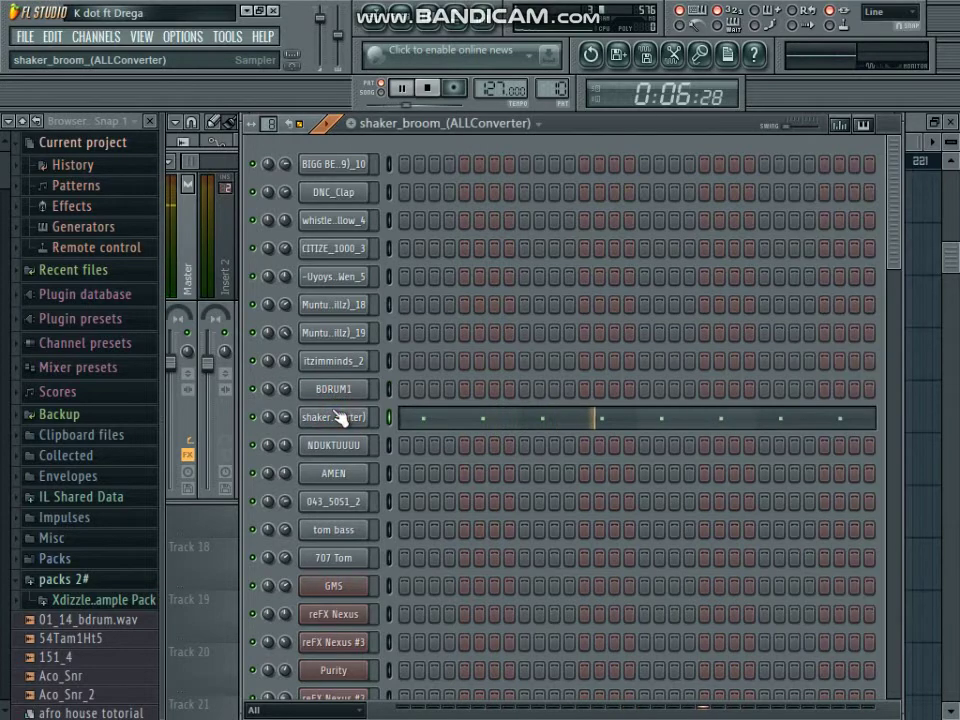
Examine the NDUKTUUUU pattern's notes in bars 3 and 4 of the piano roll, playing from just before bar 4
{"action": "key", "text": "KP_Add"}
{"action": "left_click", "coordinate": [474, 440]}
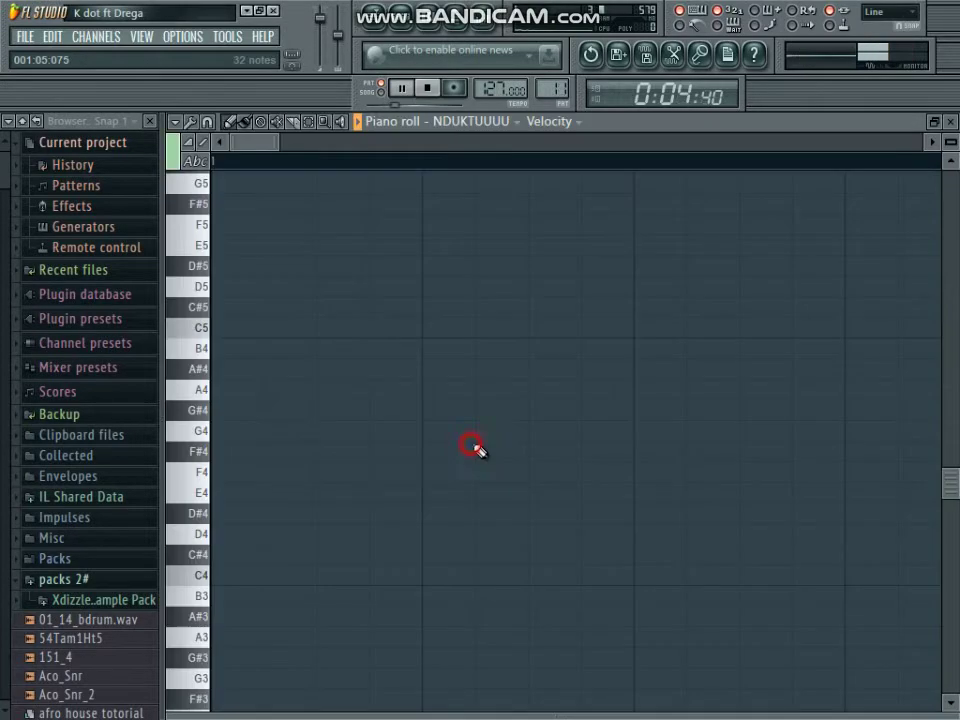
{"action": "left_click_drag", "start_coordinate": [423, 155], "coordinate": [670, 153]}
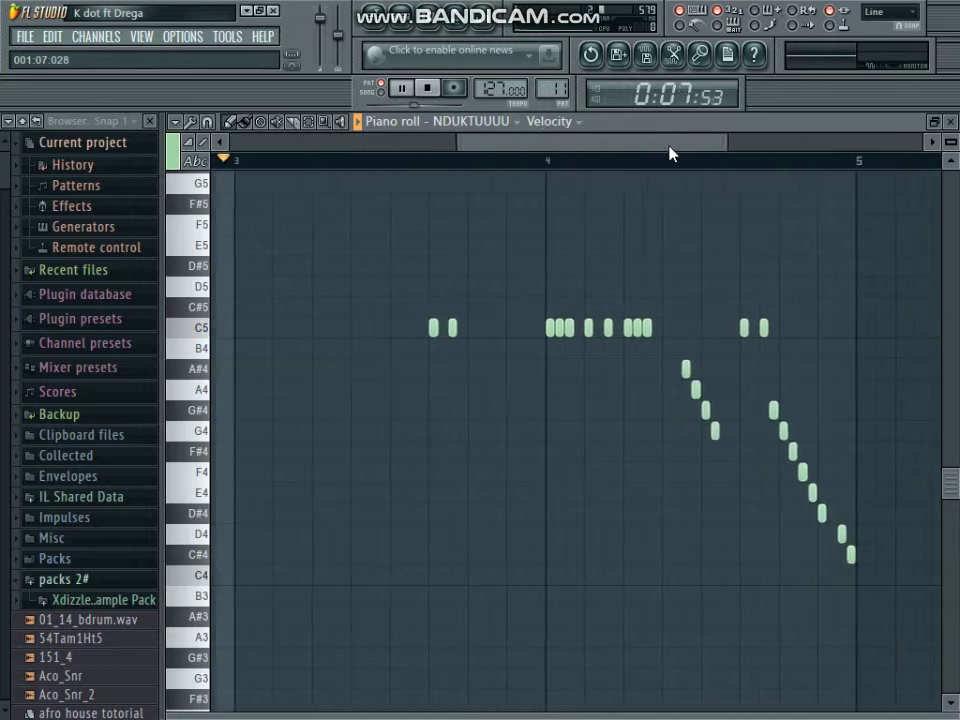
{"action": "left_click", "coordinate": [526, 162]}
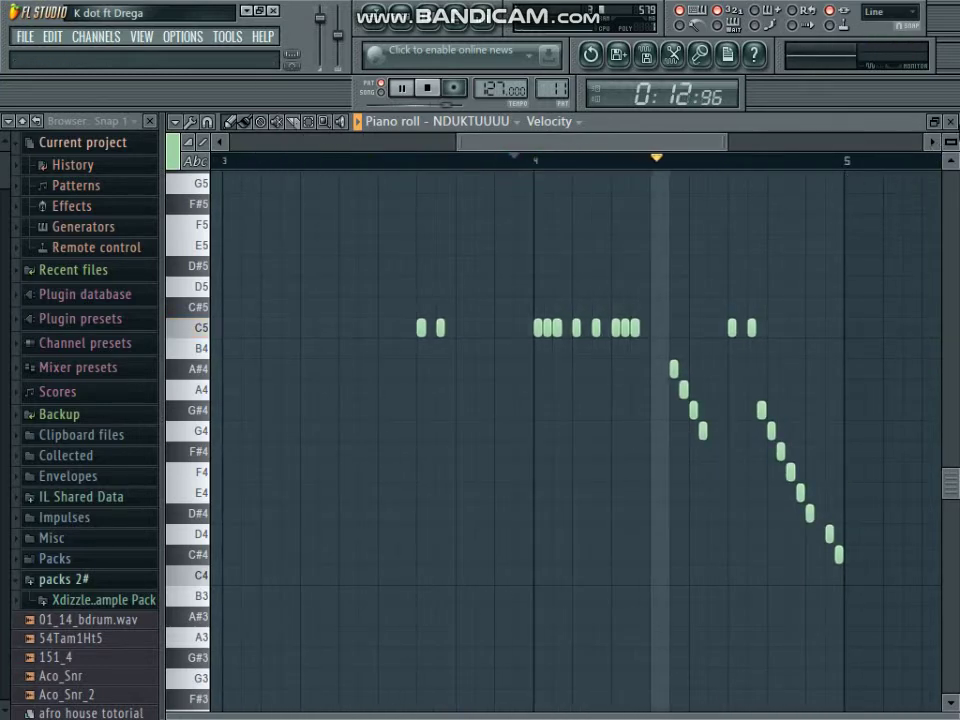
Close the NDUKTUUUU piano roll, play the AMEN pattern and open its channel settings
{"action": "left_click", "coordinate": [950, 121]}
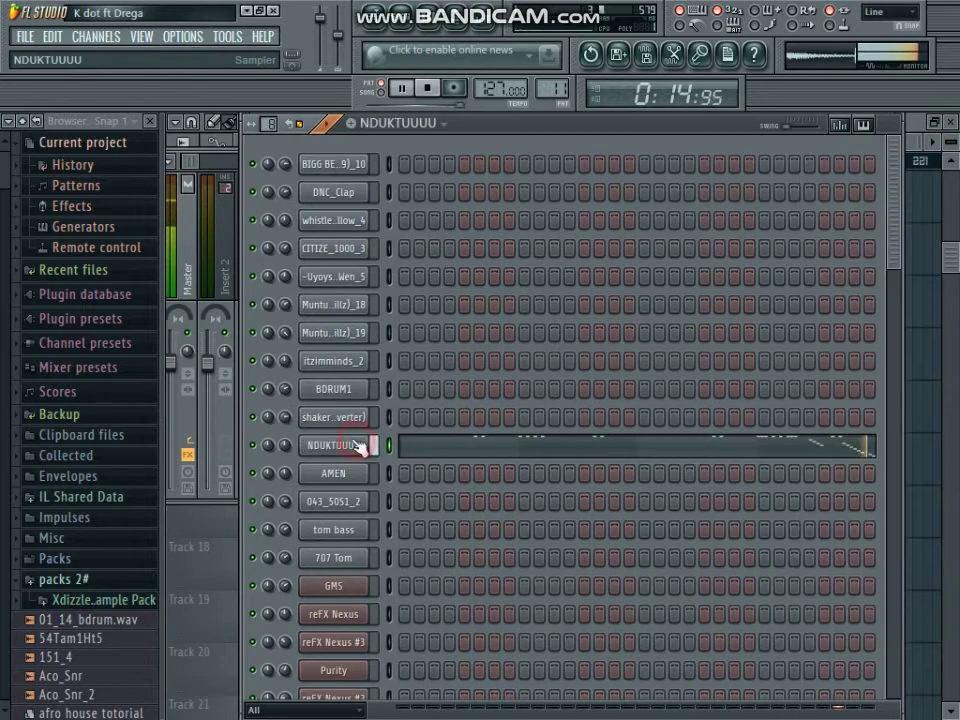
{"action": "key", "text": "KP_Add"}
{"action": "left_click", "coordinate": [343, 472]}
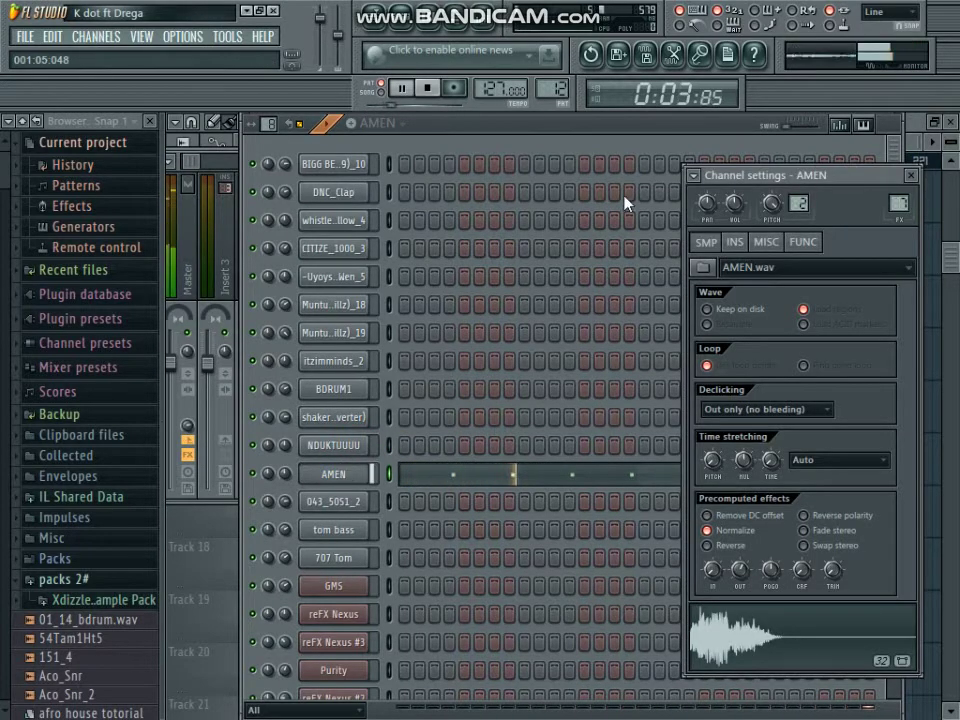
Examine the Fruity Parametric EQ 2 and Fruity Reeverb 2 effects on the AMEN channel's mixer track
{"action": "left_click", "coordinate": [358, 22]}
{"action": "left_click", "coordinate": [665, 236]}
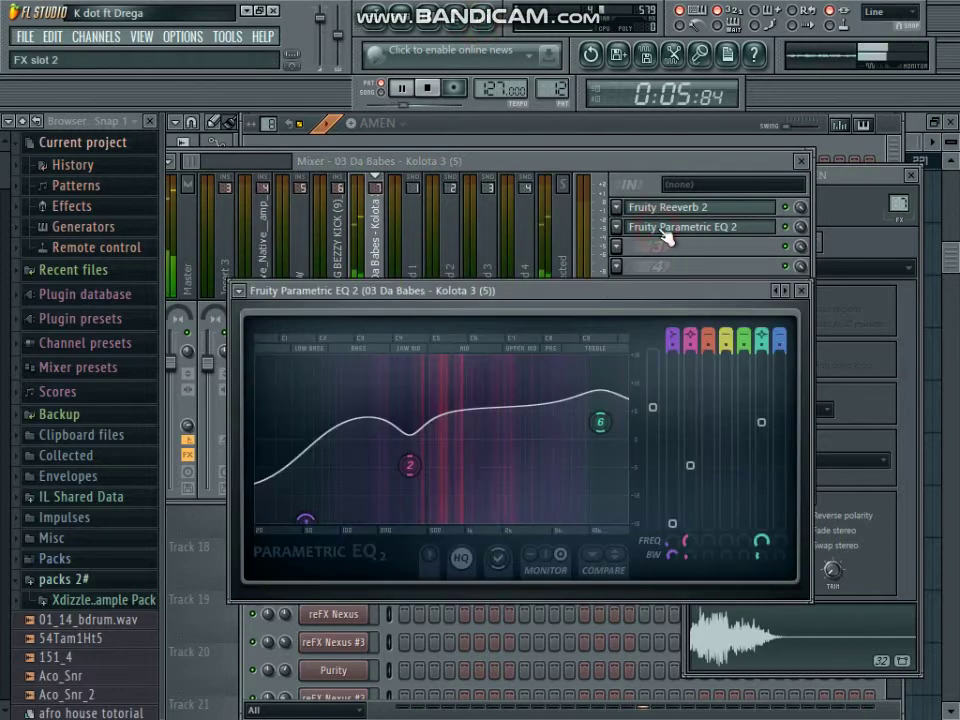
{"action": "left_click", "coordinate": [665, 236]}
{"action": "left_click", "coordinate": [670, 207]}
{"action": "left_click", "coordinate": [679, 207]}
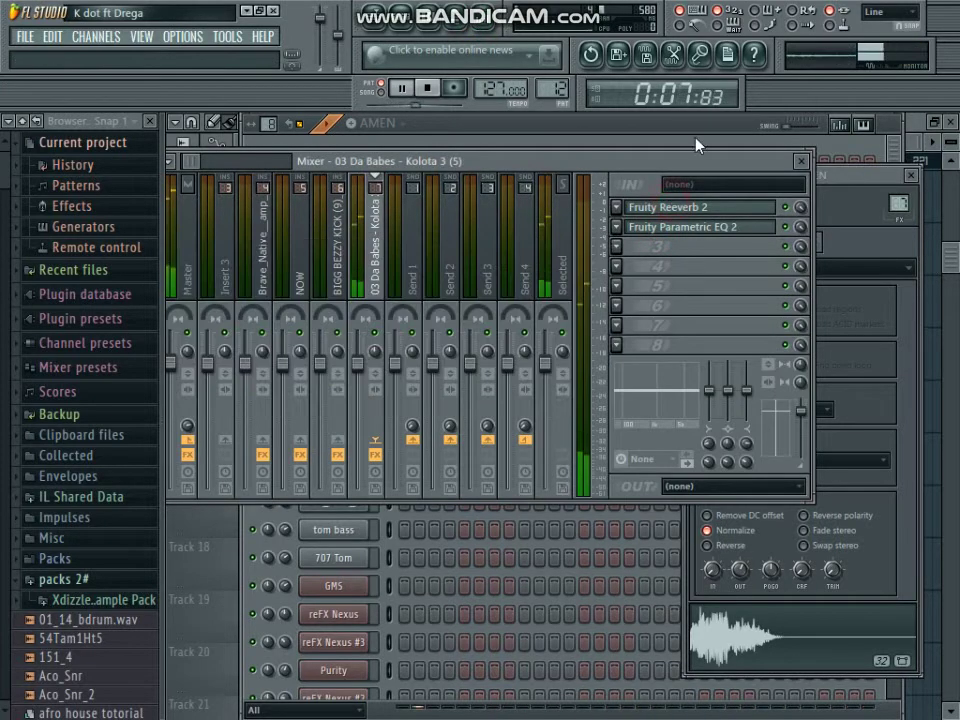
{"action": "left_click", "coordinate": [654, 150]}
Adjust the AMEN sample's time stretching and close its channel settings
{"action": "left_click", "coordinate": [332, 474]}
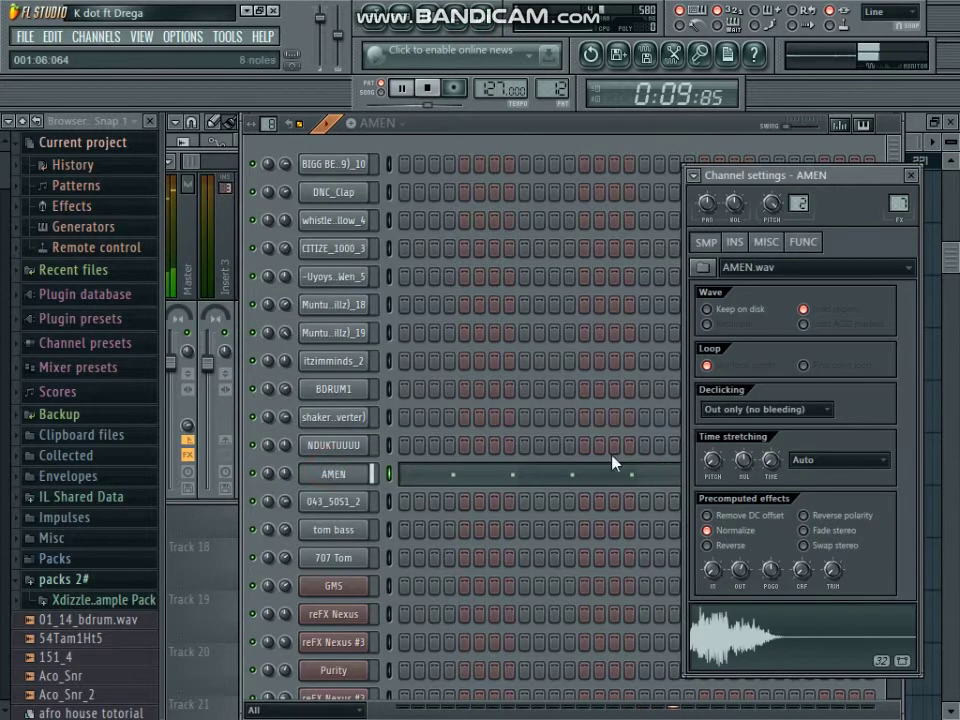
{"action": "left_click_drag", "start_coordinate": [729, 473], "coordinate": [725, 468]}
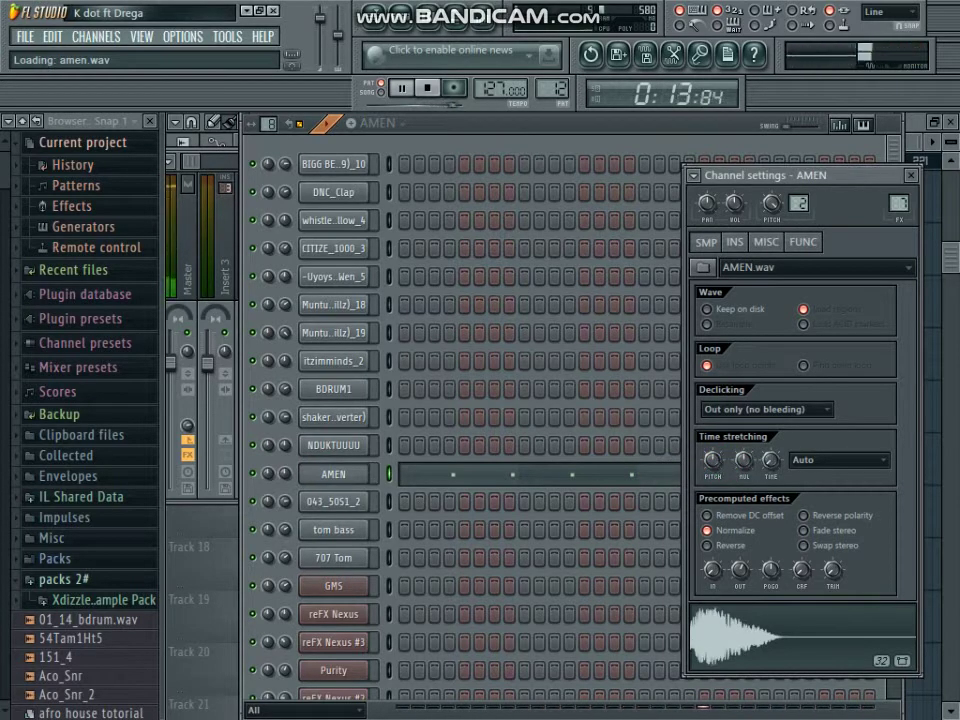
{"action": "left_click", "coordinate": [345, 480]}
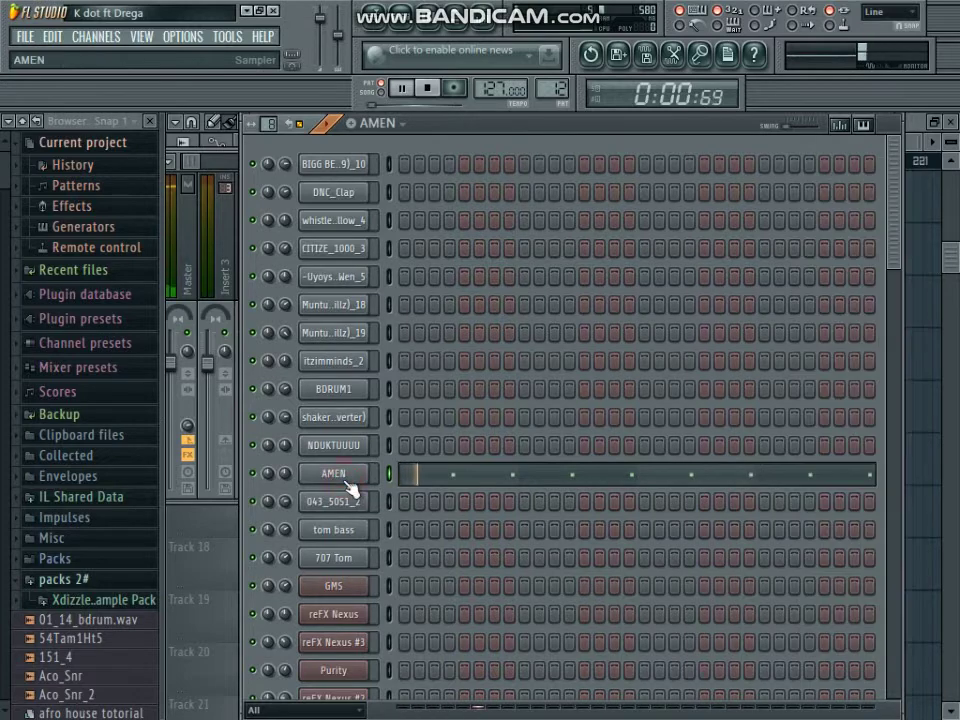
Play the 043_50S1_2 pattern and briefly check its channel settings
{"action": "left_click", "coordinate": [349, 496]}
{"action": "left_click", "coordinate": [349, 498]}
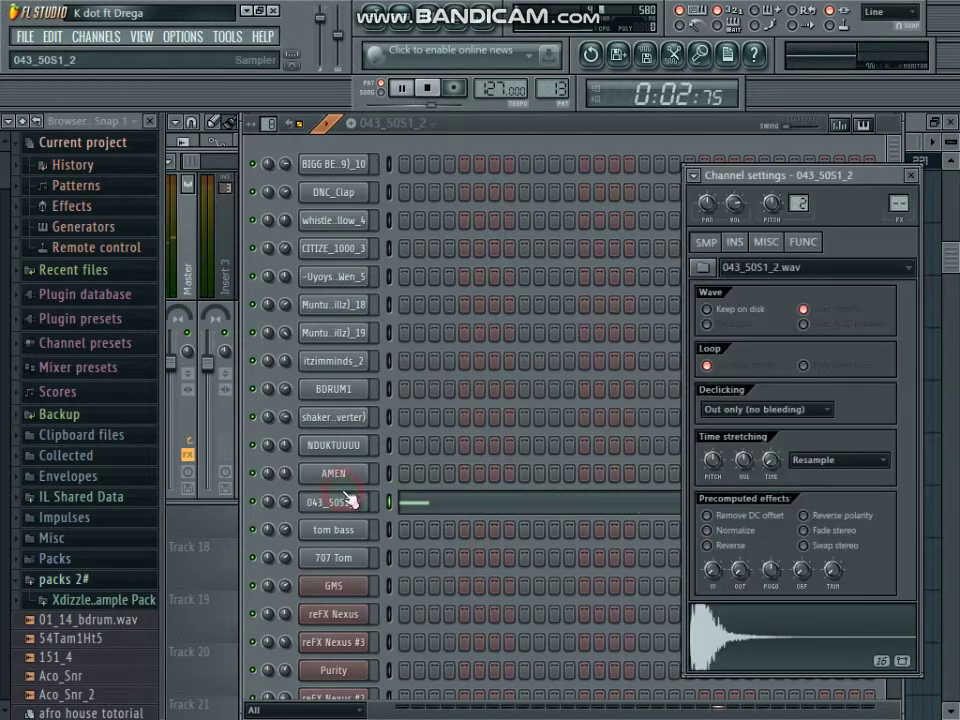
{"action": "left_click", "coordinate": [350, 500]}
{"action": "left_click", "coordinate": [349, 500]}
{"action": "left_click", "coordinate": [347, 504]}
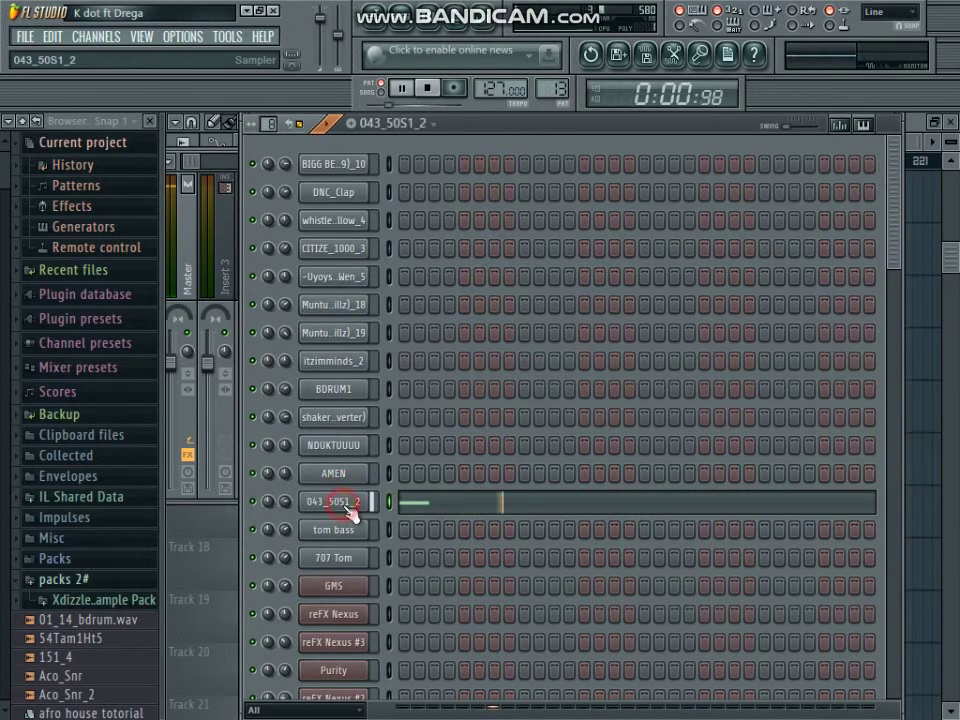
Play the tom bass pattern towards its closing notes and briefly check its channel
{"action": "key", "text": "KP_Add"}
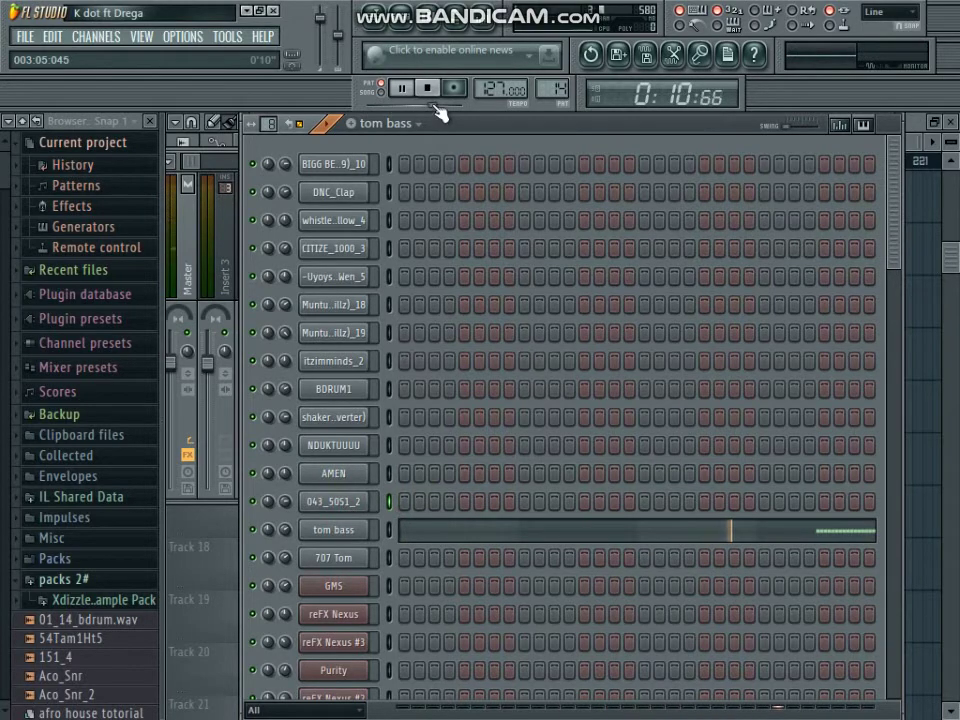
{"action": "left_click", "coordinate": [330, 529]}
{"action": "left_click", "coordinate": [333, 535]}
Switch to the GMS pattern, play it and briefly check the 707 Tom channel
{"action": "scroll", "coordinate": [333, 538], "scroll_direction": "down", "scroll_amount": 3}
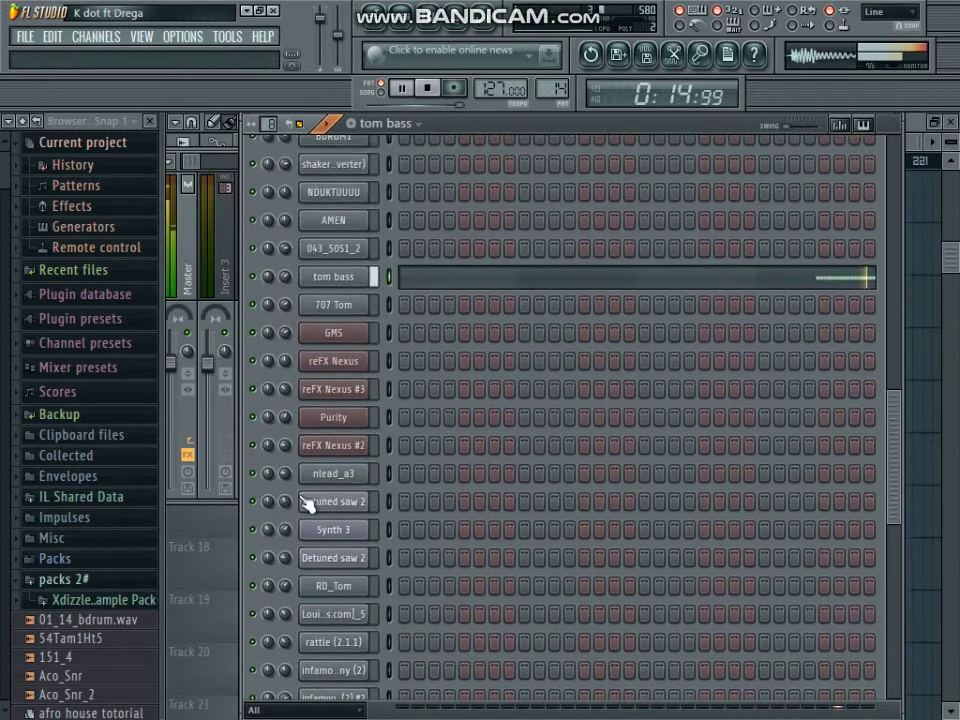
{"action": "key", "text": "KP_Add"}
{"action": "key", "text": "KP_Add"}
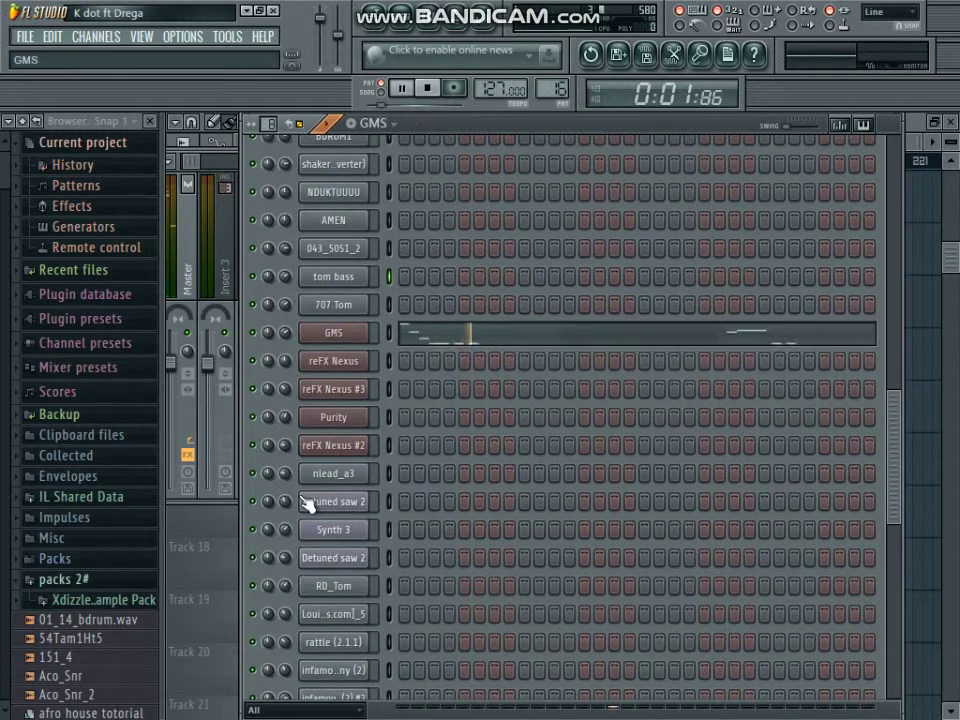
{"action": "key", "text": "space"}
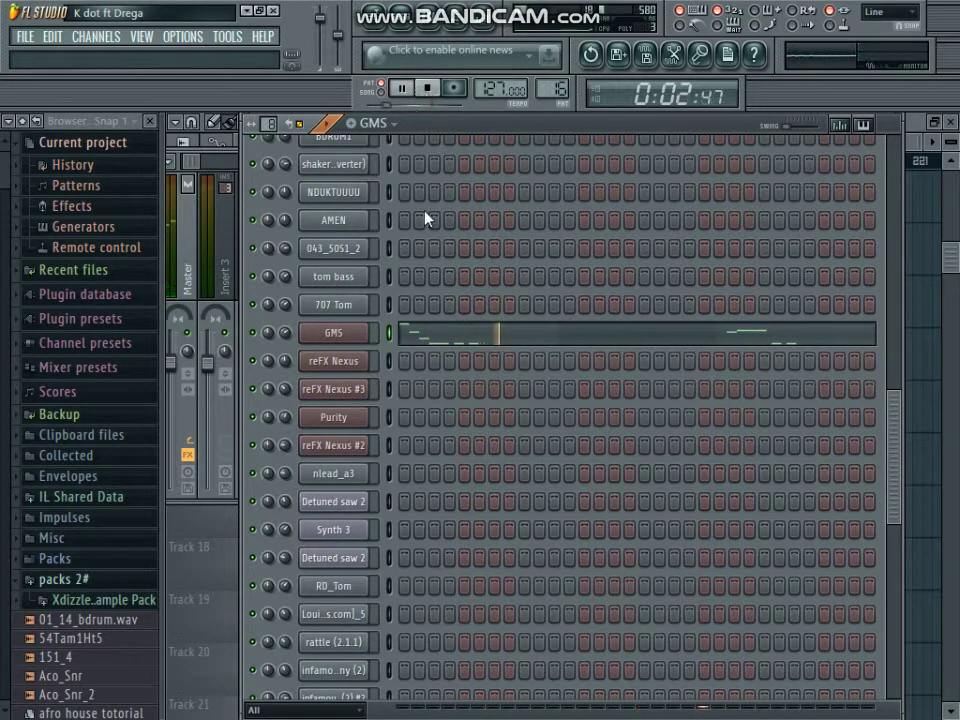
{"action": "left_click", "coordinate": [330, 304]}
{"action": "left_click", "coordinate": [328, 308]}
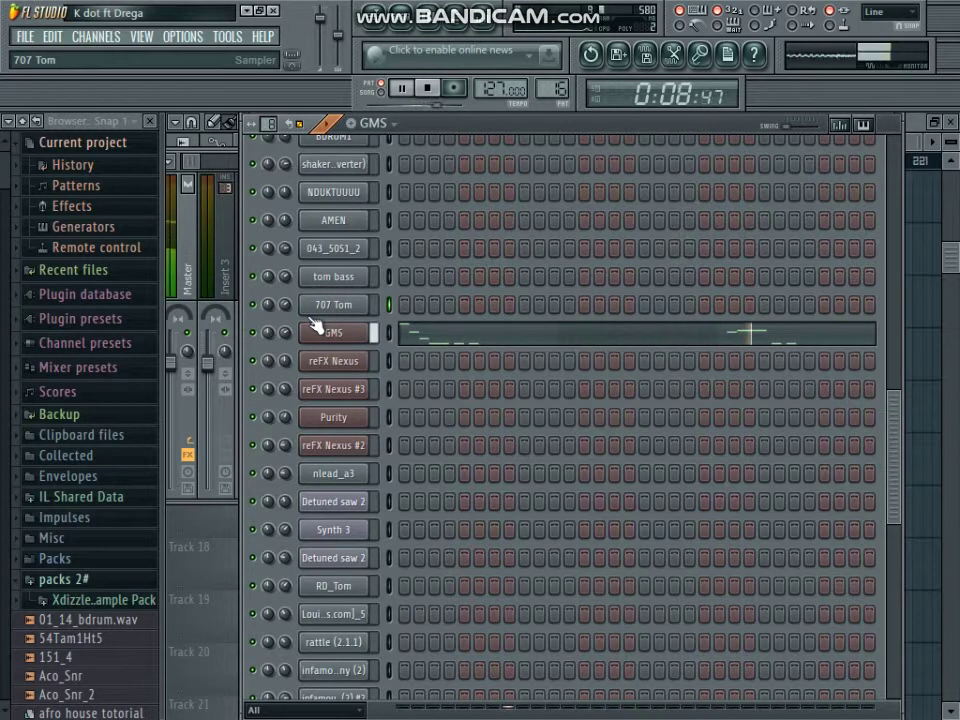
Play the reFX Nexus pattern and select the LD Classic JP Leader 1 preset in its Nexus plugin
{"action": "key", "text": "KP_Add"}
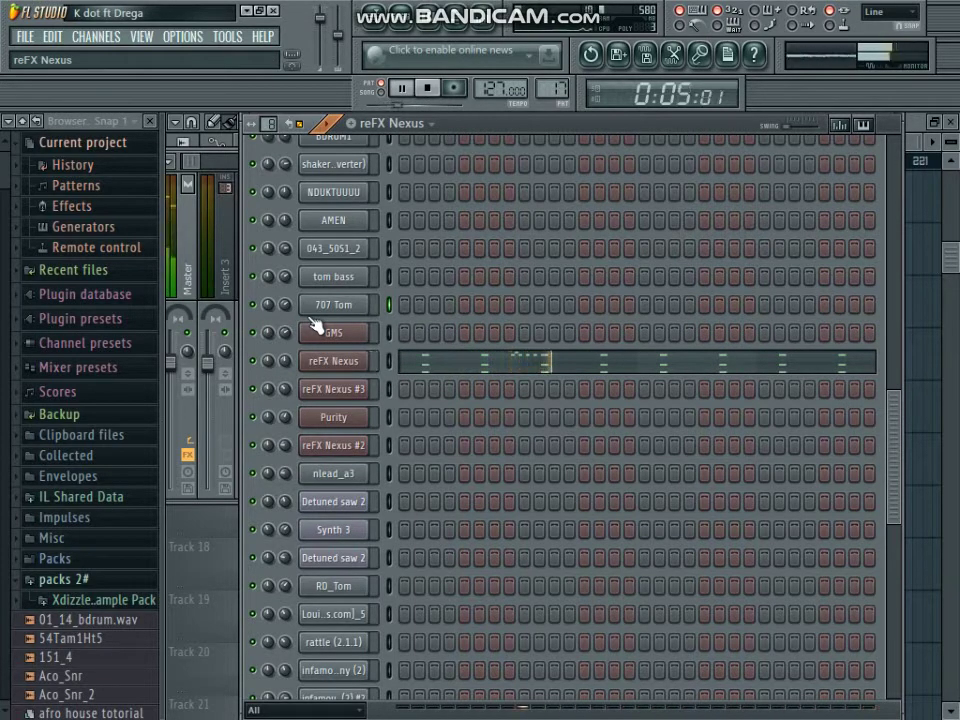
{"action": "left_click", "coordinate": [327, 363]}
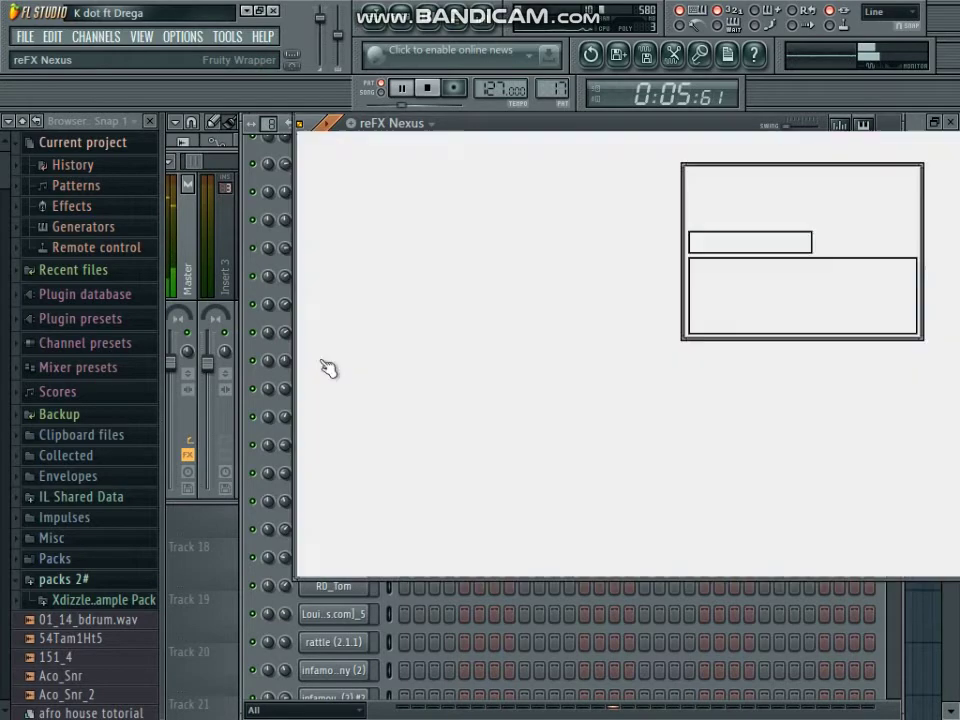
{"action": "left_click", "coordinate": [718, 244]}
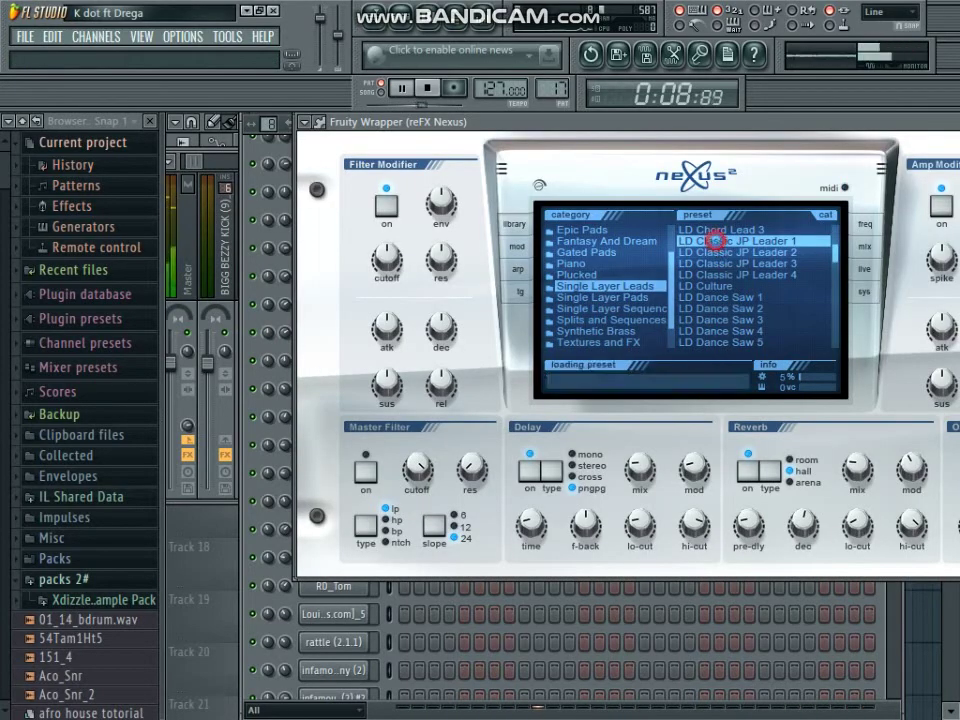
{"action": "left_click", "coordinate": [893, 121]}
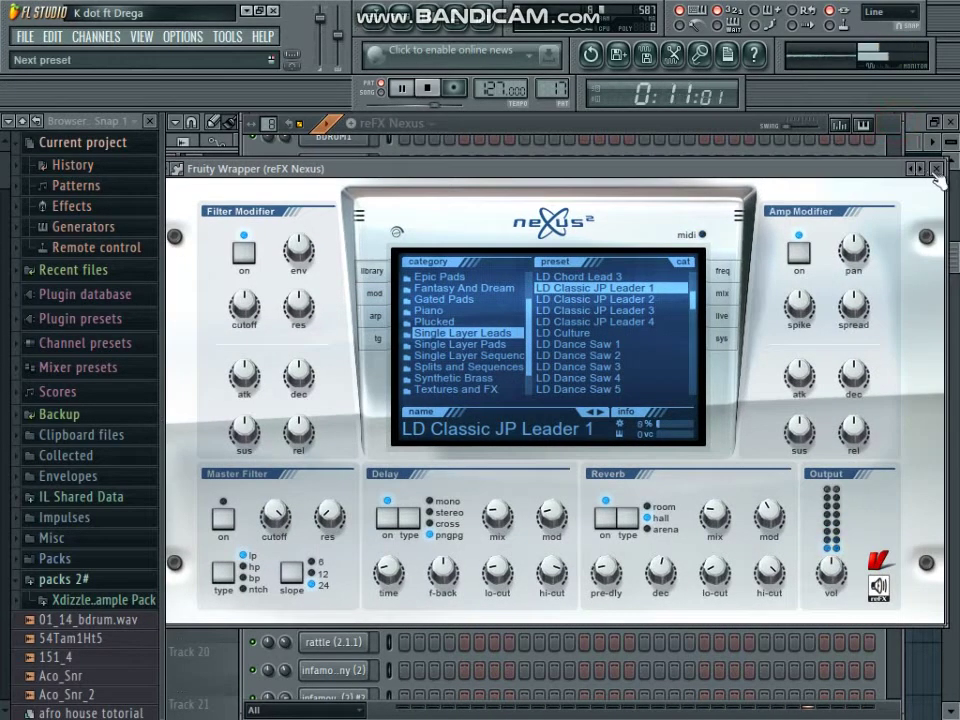
{"action": "left_click", "coordinate": [936, 169]}
Play the reFX Nexus #3 pattern and check the preset used in its Nexus plugin
{"action": "left_click", "coordinate": [327, 363]}
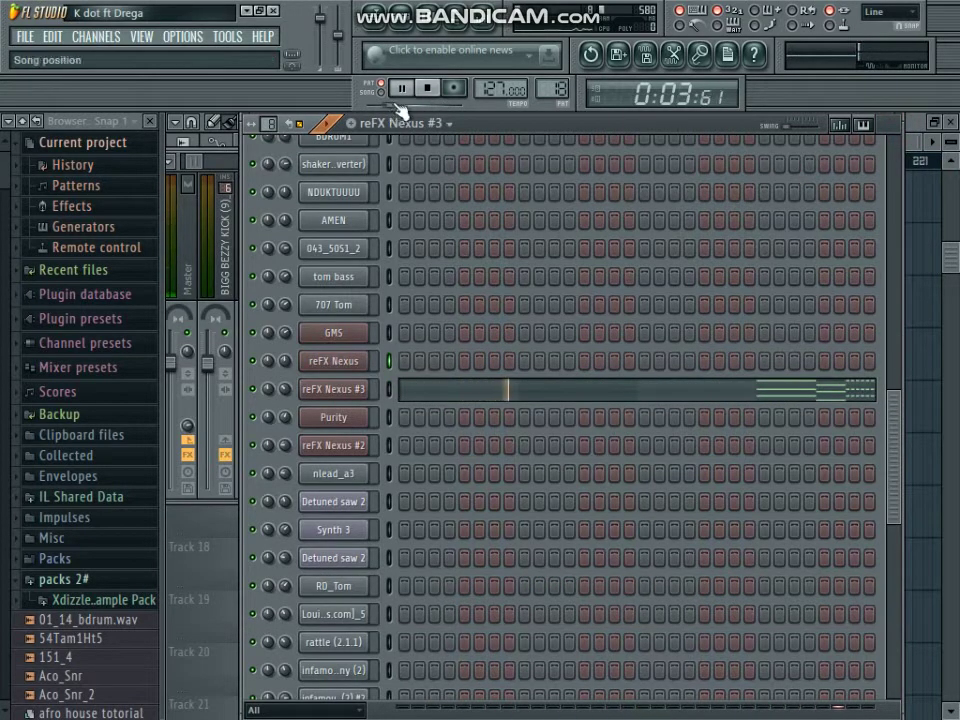
{"action": "left_click", "coordinate": [343, 390]}
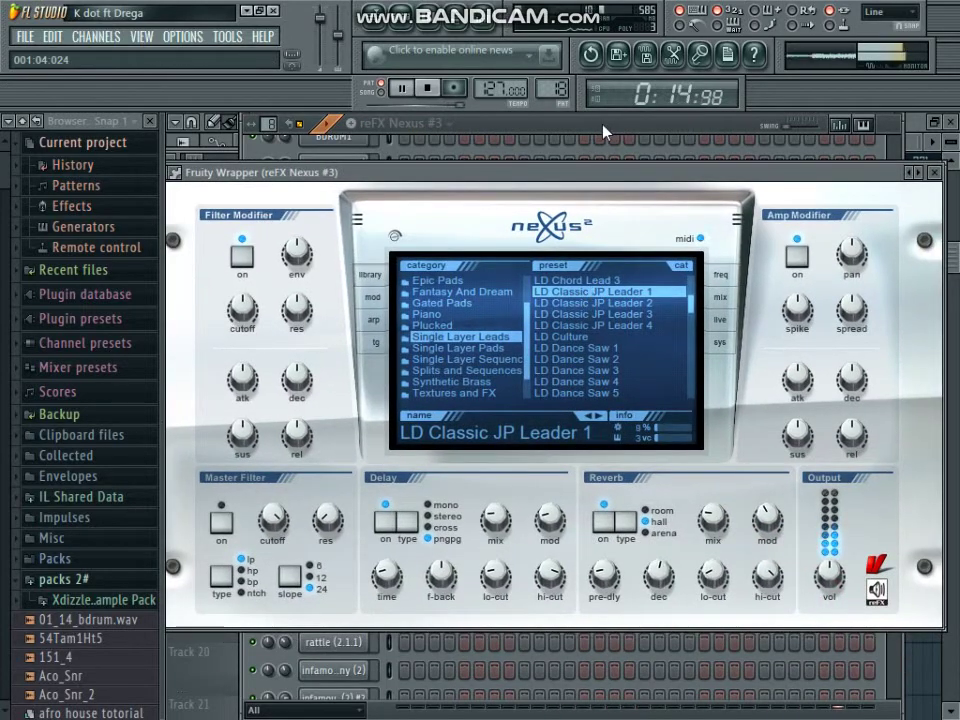
{"action": "key", "text": "F6"}
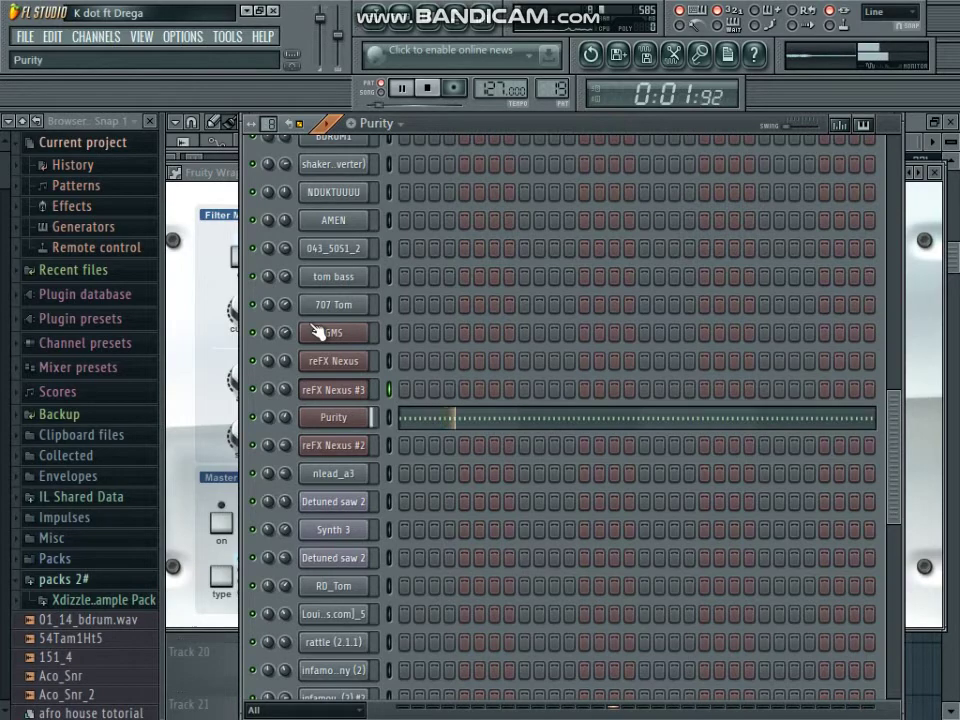
Check the drum preset used by the Purity channel while its pattern plays, and close the plugin
{"action": "left_click", "coordinate": [364, 418]}
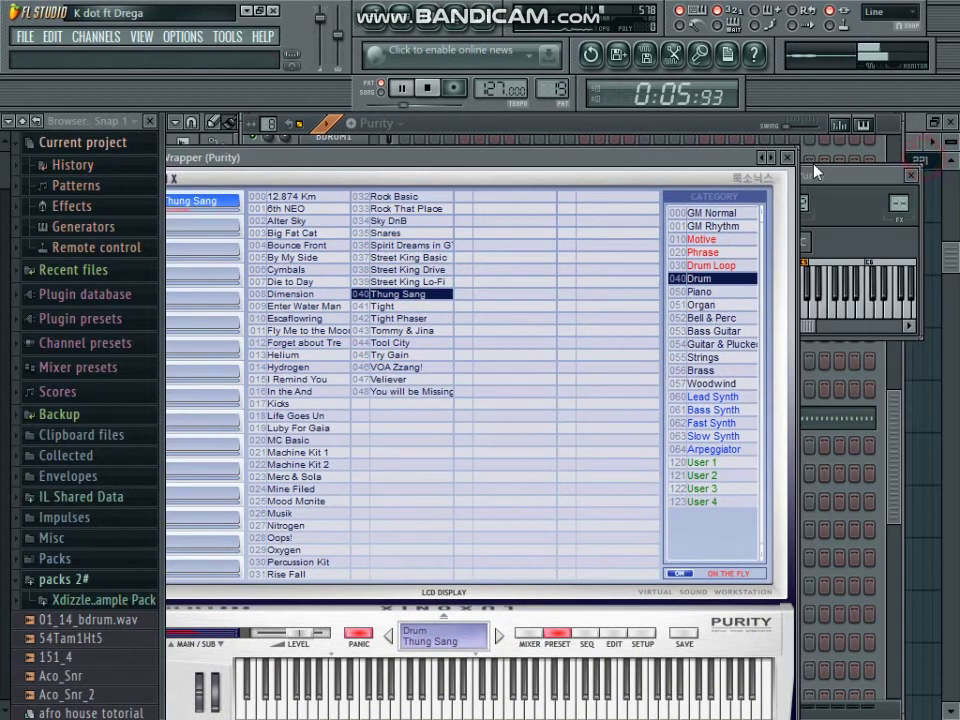
{"action": "left_click", "coordinate": [790, 158]}
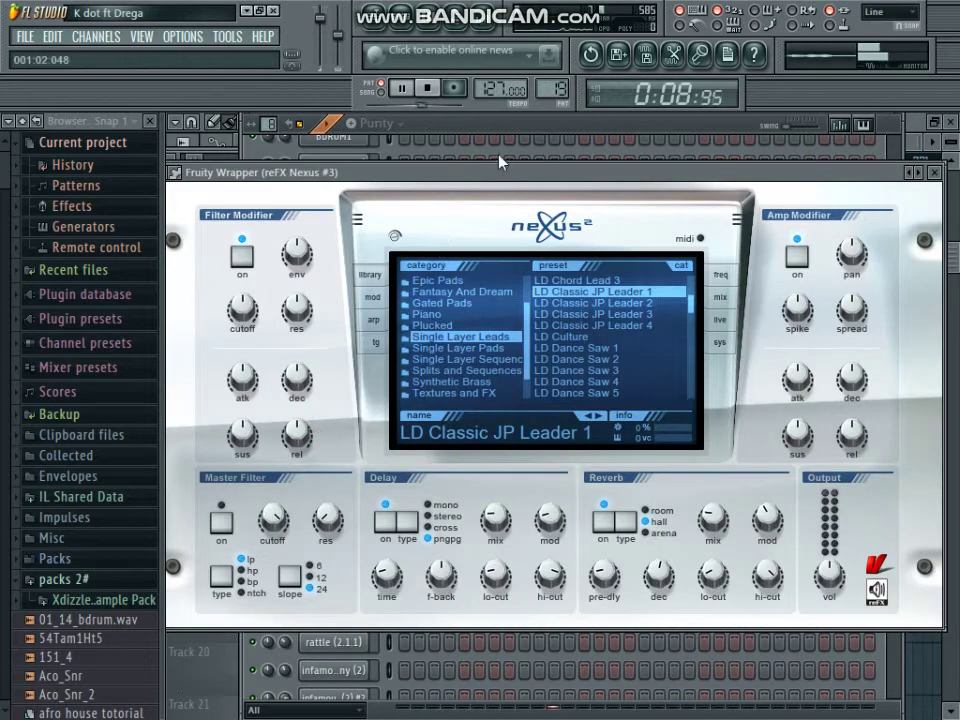
{"action": "left_click", "coordinate": [510, 128]}
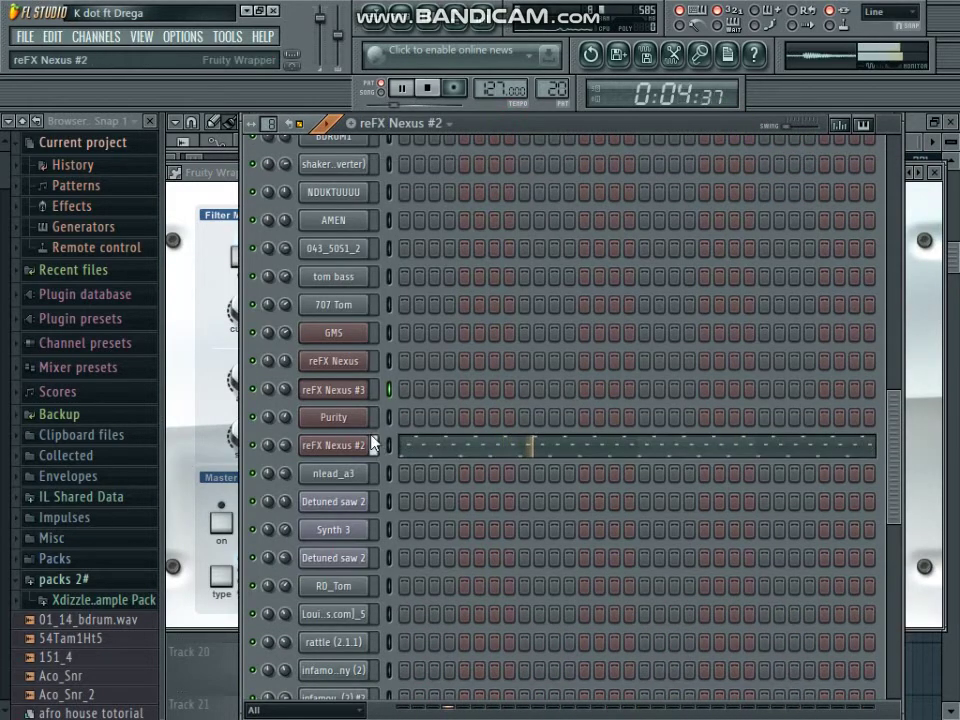
Examine the reFX Nexus #2 pattern's notes from bar 1 in the piano roll while it plays
{"action": "left_click", "coordinate": [439, 445]}
{"action": "left_click_drag", "start_coordinate": [281, 141], "coordinate": [564, 182]}
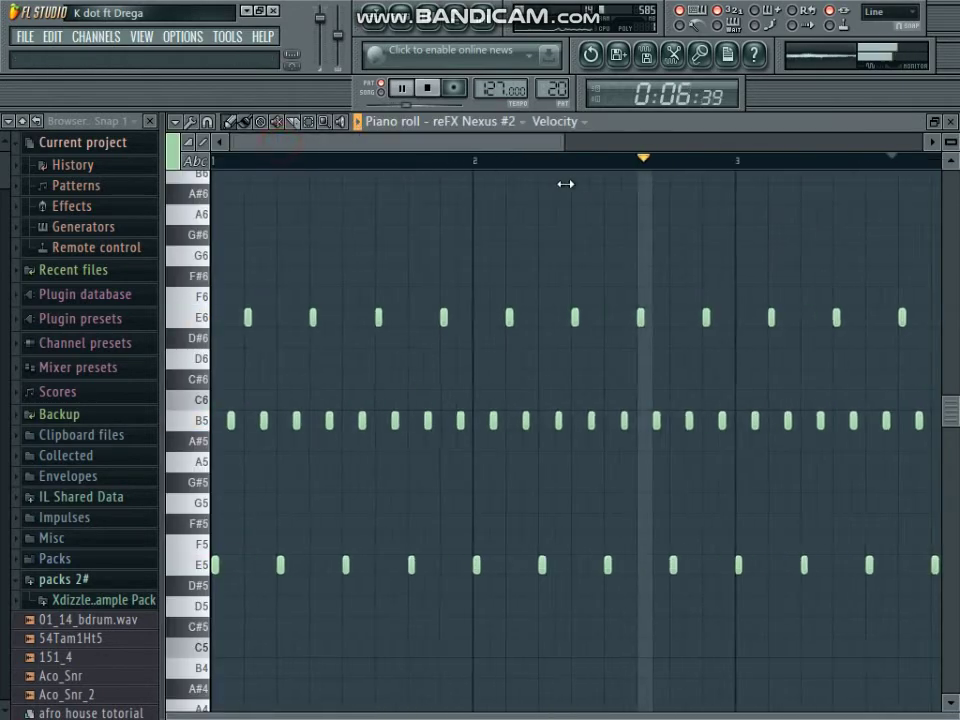
{"action": "left_click", "coordinate": [950, 122]}
Show the PL Technokrat preset in the reFX Nexus #2 plugin and close the plugin
{"action": "left_click", "coordinate": [320, 445]}
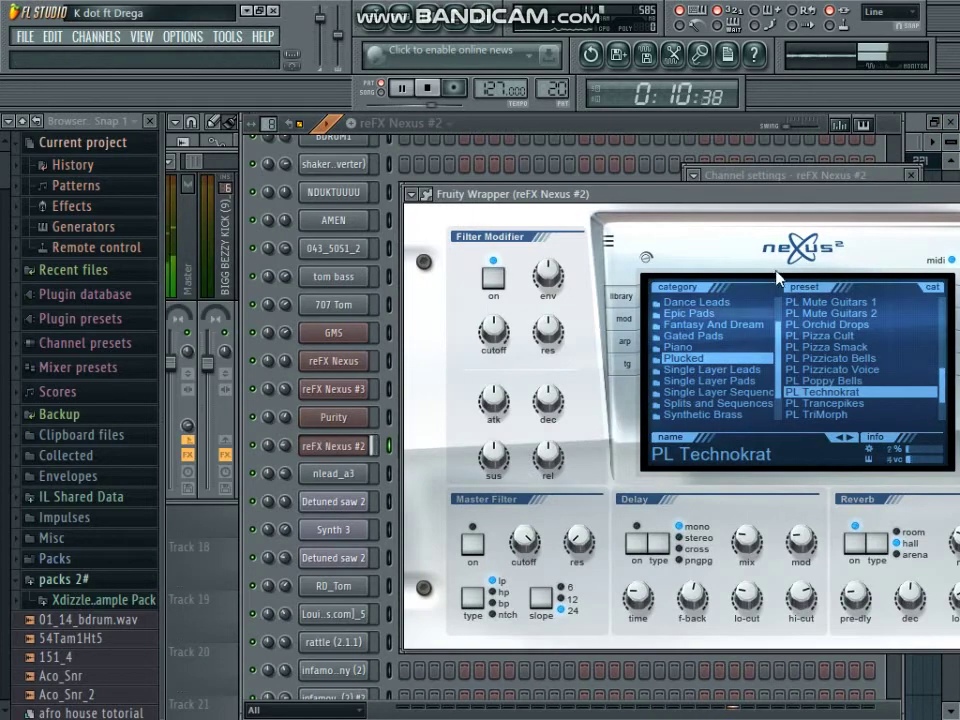
{"action": "left_click_drag", "start_coordinate": [763, 213], "coordinate": [517, 172]}
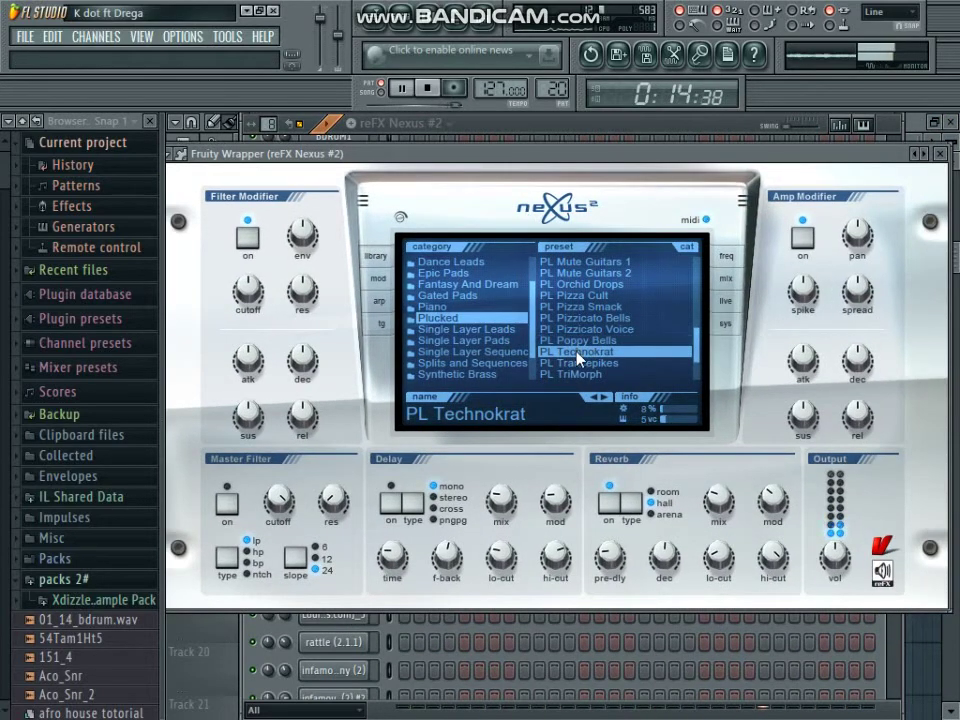
{"action": "left_click", "coordinate": [940, 154]}
{"action": "left_click", "coordinate": [355, 452]}
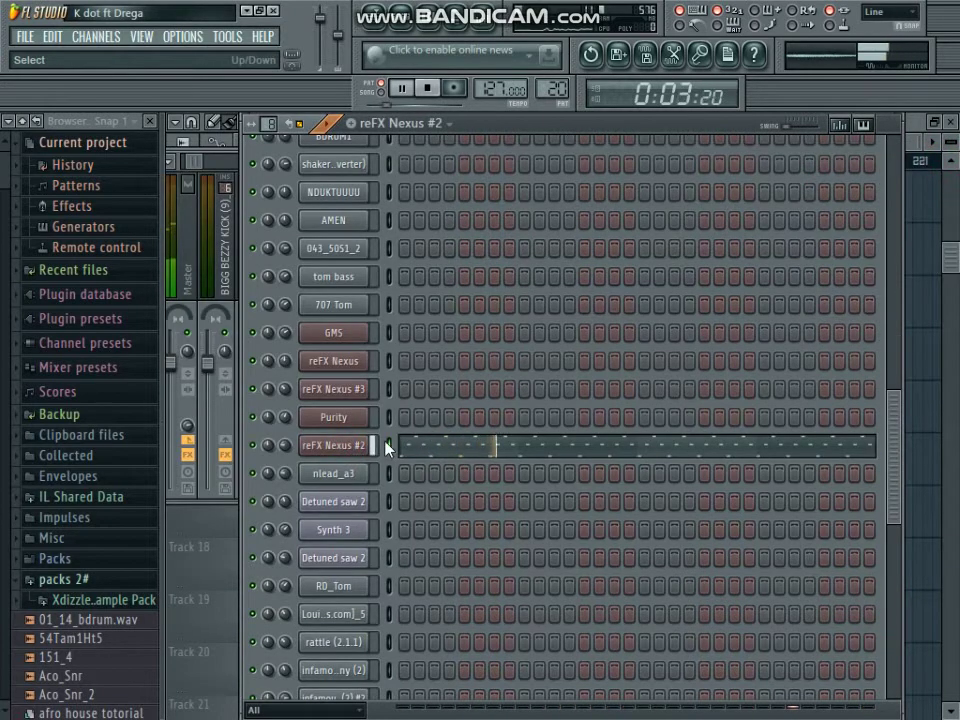
Switch to the nlead_a3 pattern and play it from the beginning
{"action": "left_click", "coordinate": [389, 473]}
{"action": "key", "text": "space"}
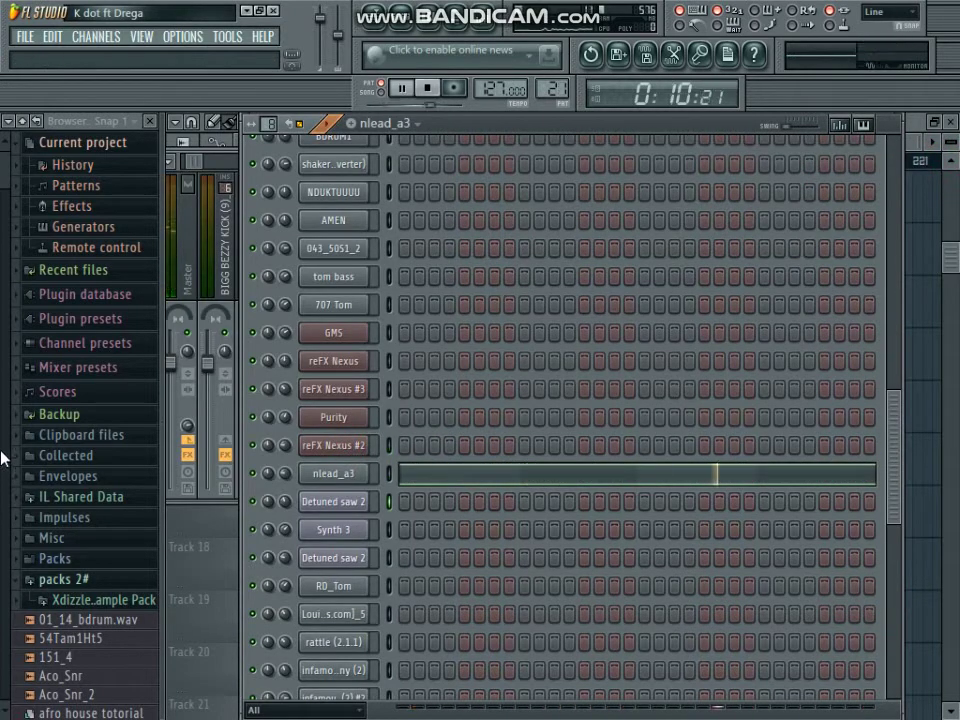
{"action": "left_click", "coordinate": [428, 88]}
{"action": "left_click", "coordinate": [403, 89]}
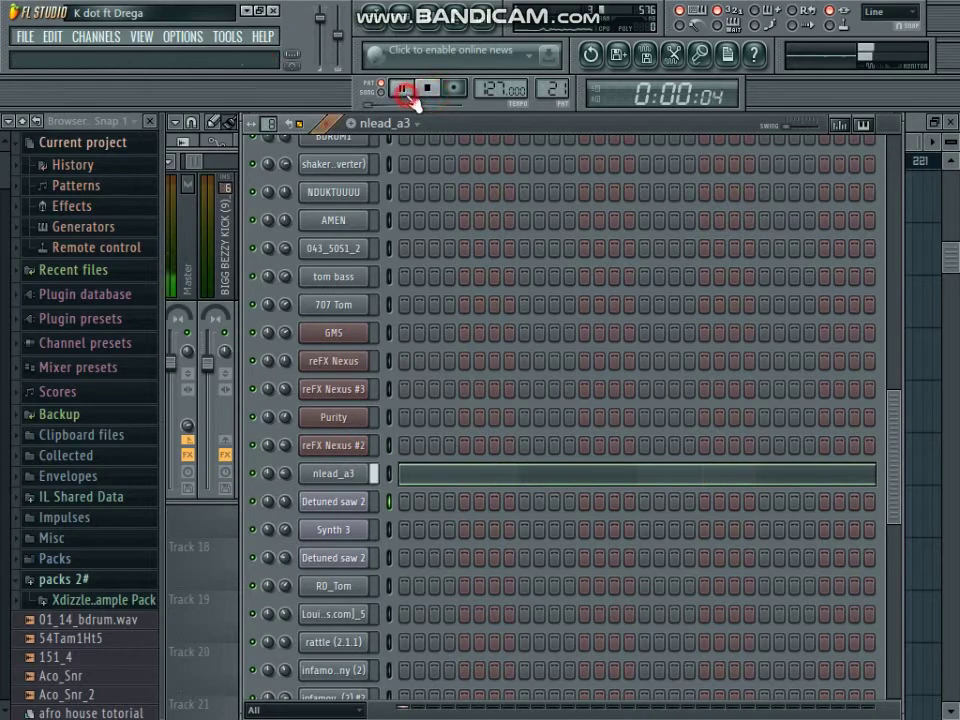
Play the Detuned saw 2 pattern and choose the Detuned saw 2 preset from the Arp presets in its Sytrus plugin
{"action": "key", "text": "Down"}
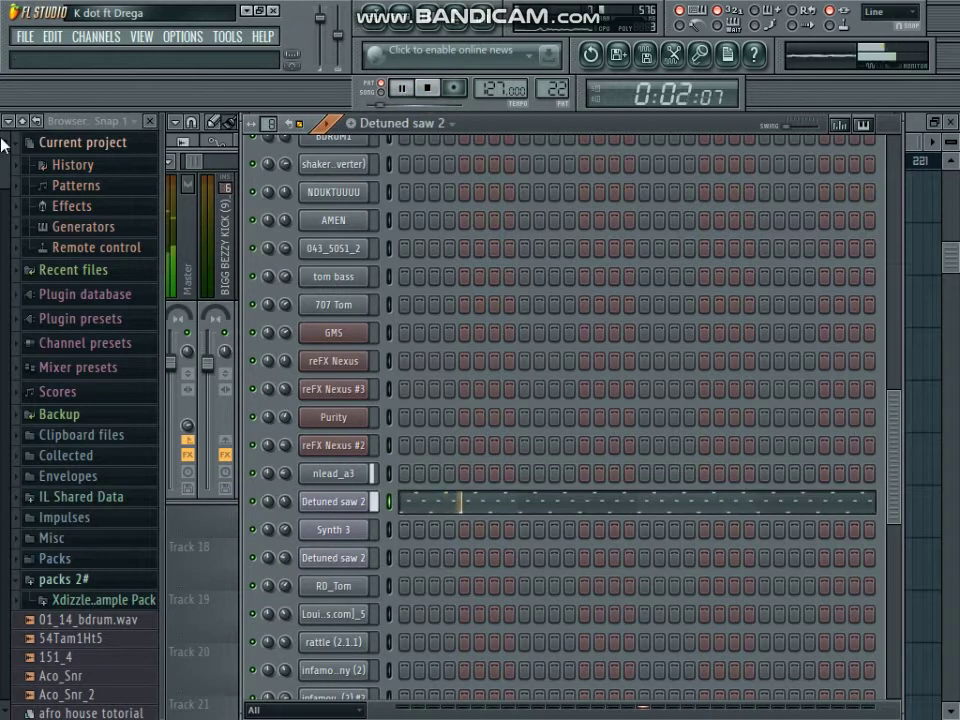
{"action": "scroll", "coordinate": [729, 628], "scroll_direction": "down", "scroll_amount": 6}
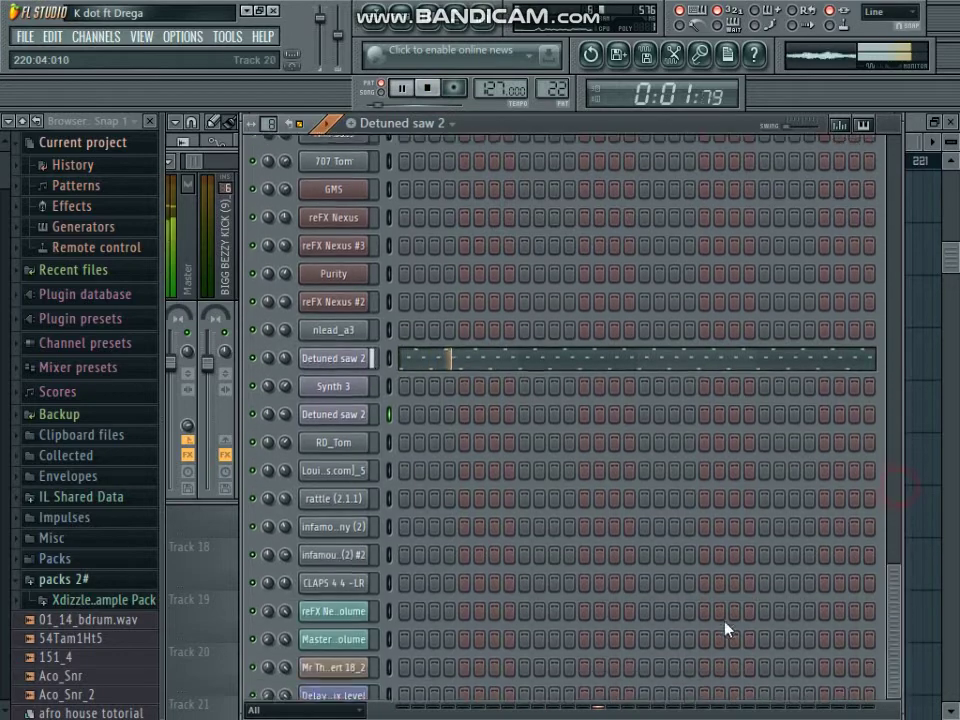
{"action": "left_click", "coordinate": [336, 332]}
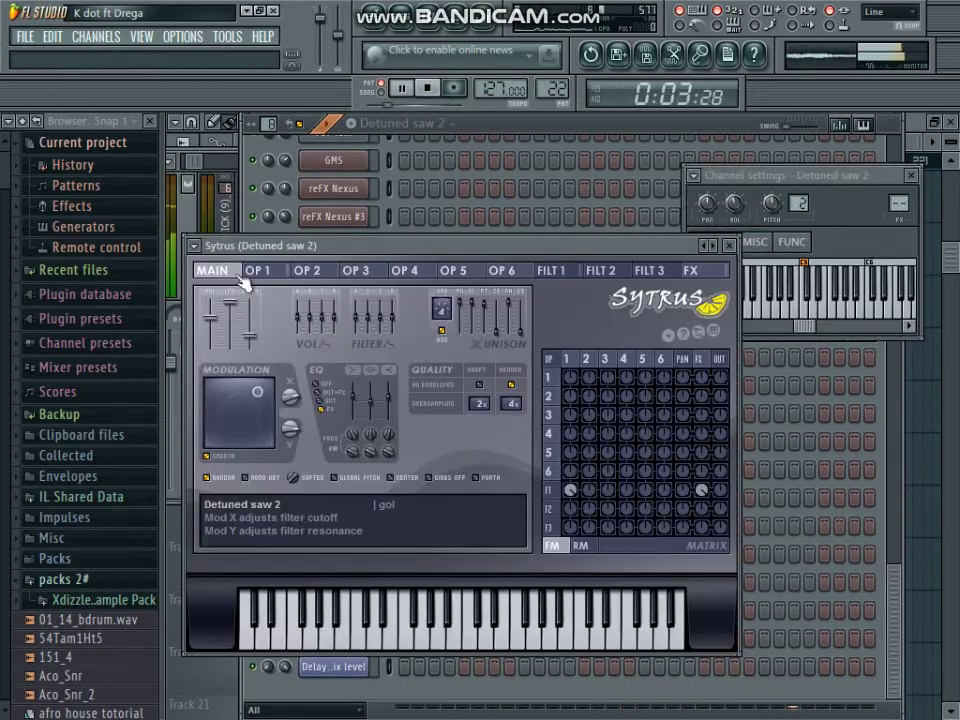
{"action": "left_click", "coordinate": [196, 245]}
{"action": "mouse_move", "coordinate": [222, 295]}
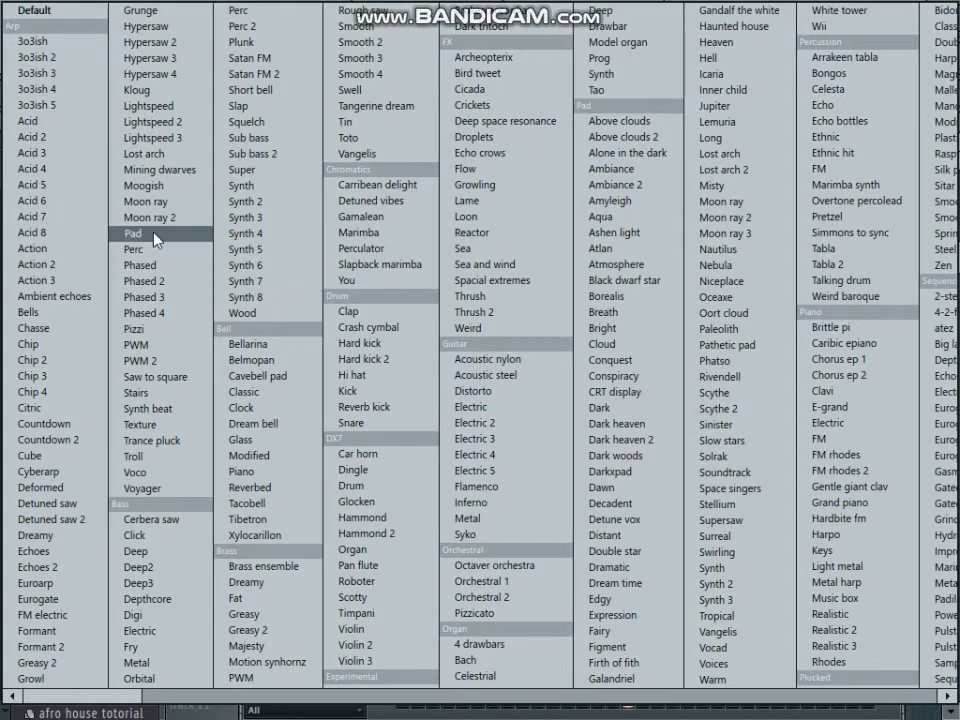
{"action": "left_click", "coordinate": [50, 520]}
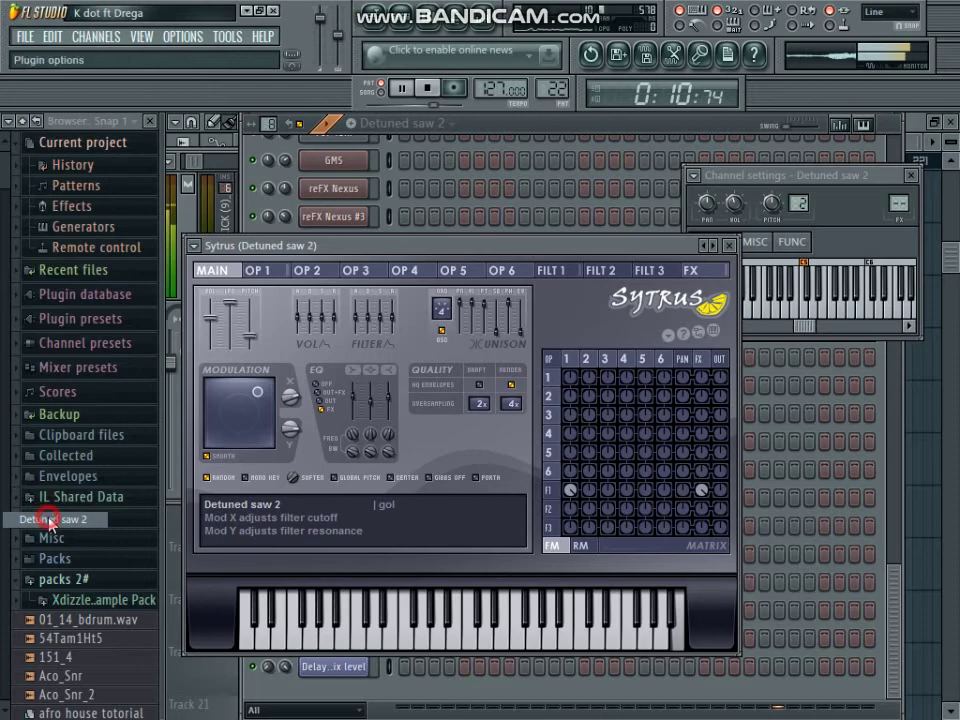
Play the Synth 3 pattern, examine its full note sequence in the piano roll, and close the piano roll
{"action": "left_click", "coordinate": [505, 122]}
{"action": "key", "text": "KP_Add"}
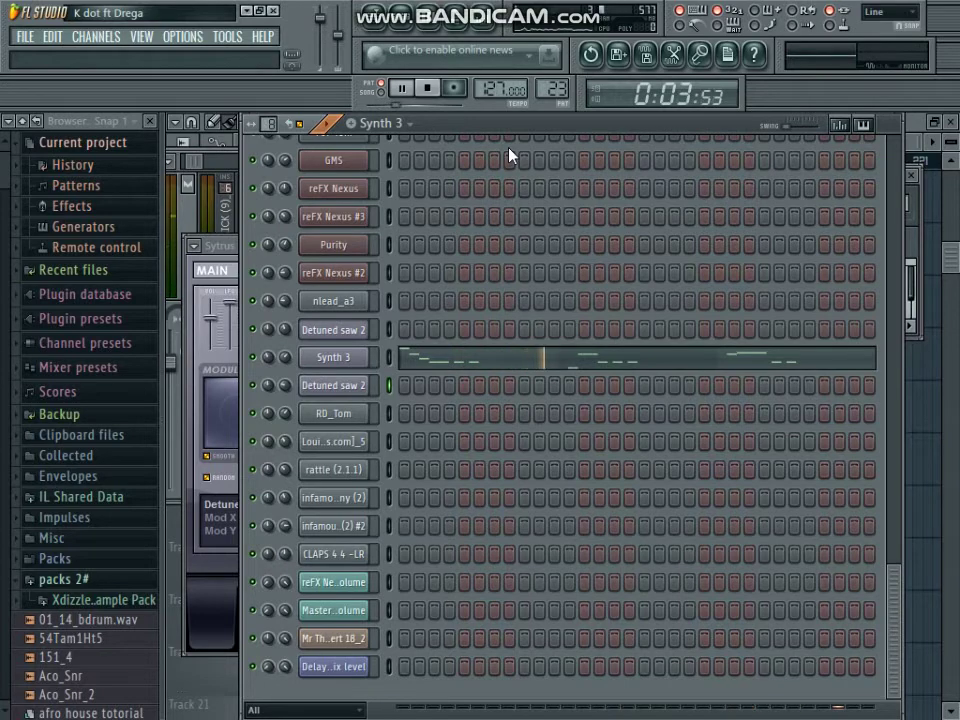
{"action": "left_click", "coordinate": [429, 357]}
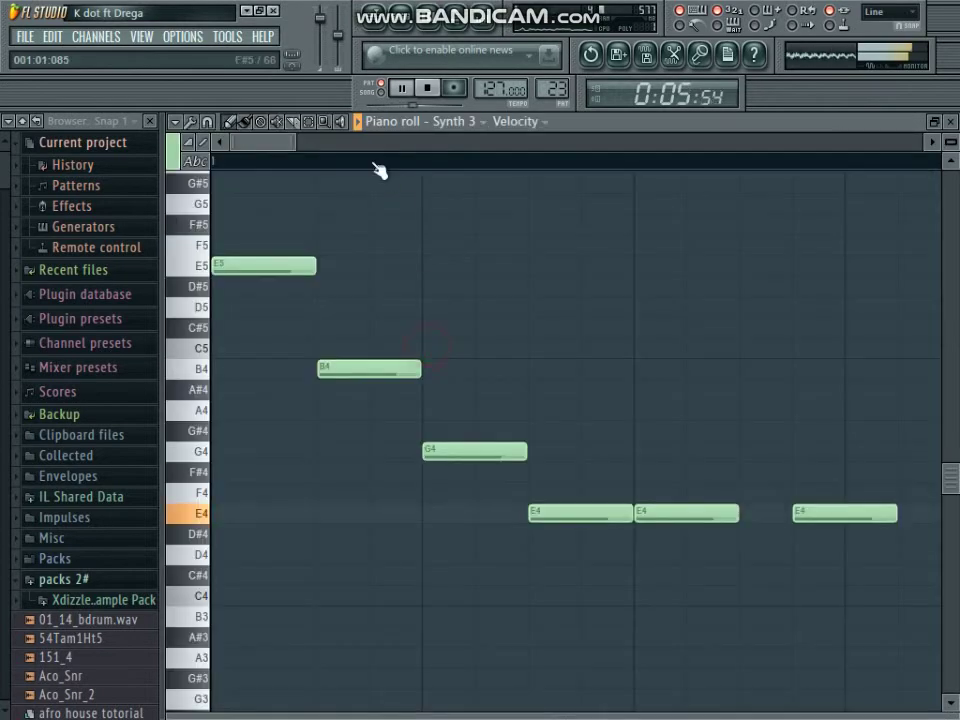
{"action": "scroll", "coordinate": [438, 172], "scroll_direction": "down", "scroll_amount": 5}
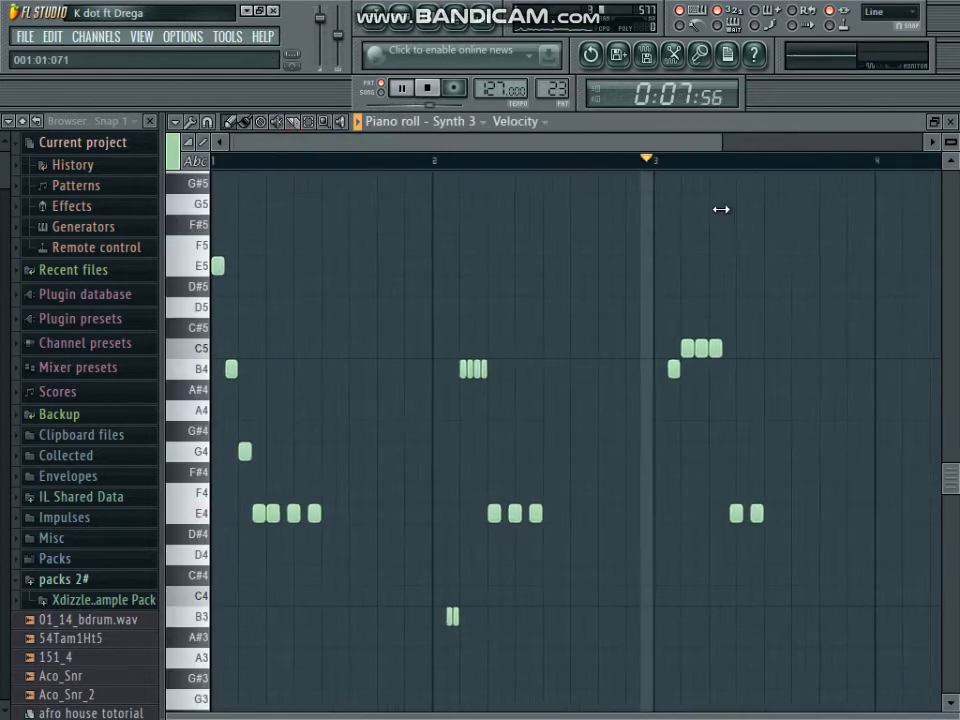
{"action": "left_click", "coordinate": [949, 121]}
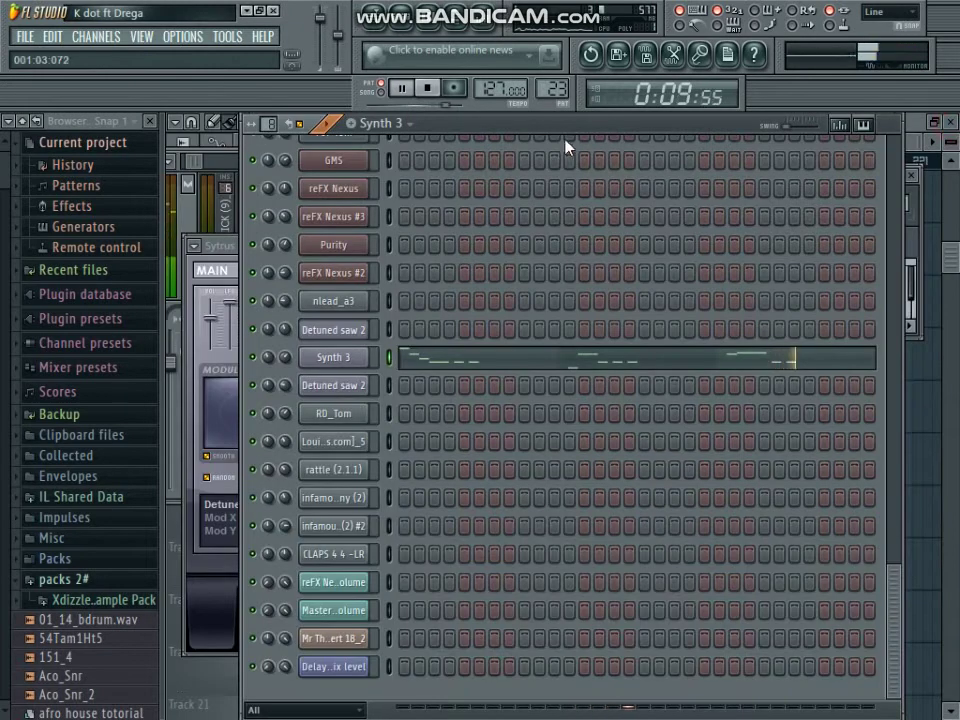
Play the second Detuned saw 2 pattern and show its Sytrus plugin and the Fruity Love Philter effect on its mixer track
{"action": "key", "text": "KP_Add"}
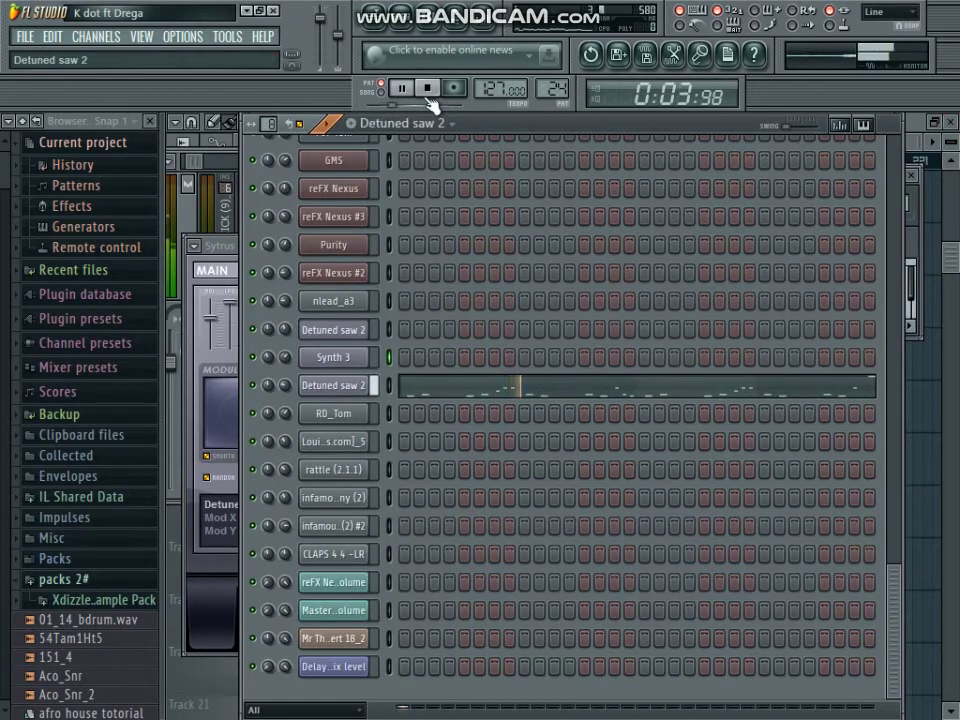
{"action": "left_click", "coordinate": [335, 388]}
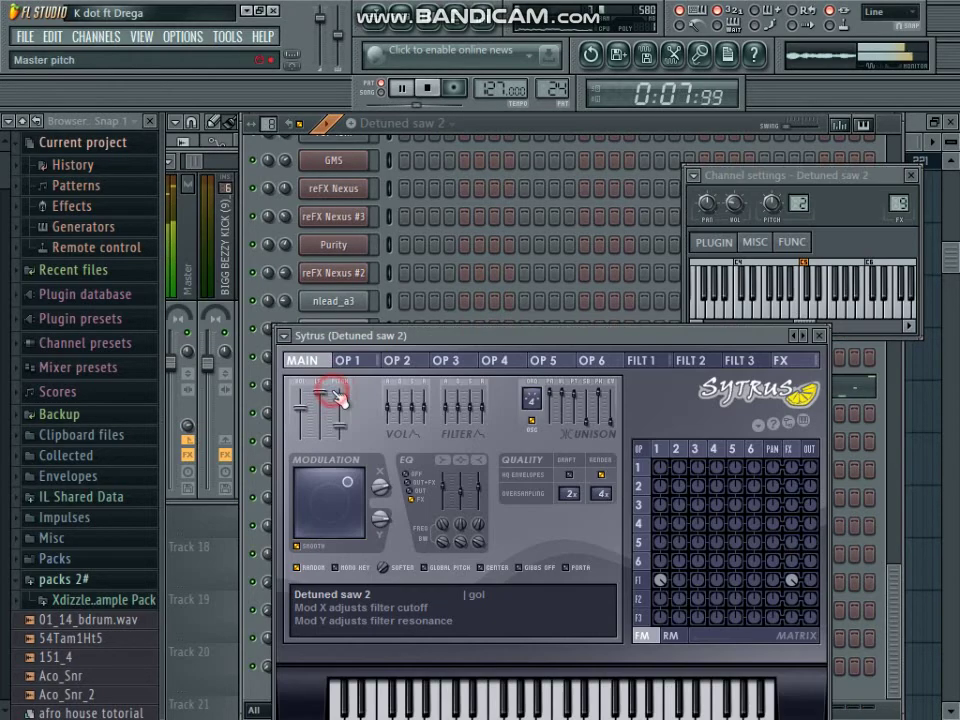
{"action": "left_click", "coordinate": [495, 33]}
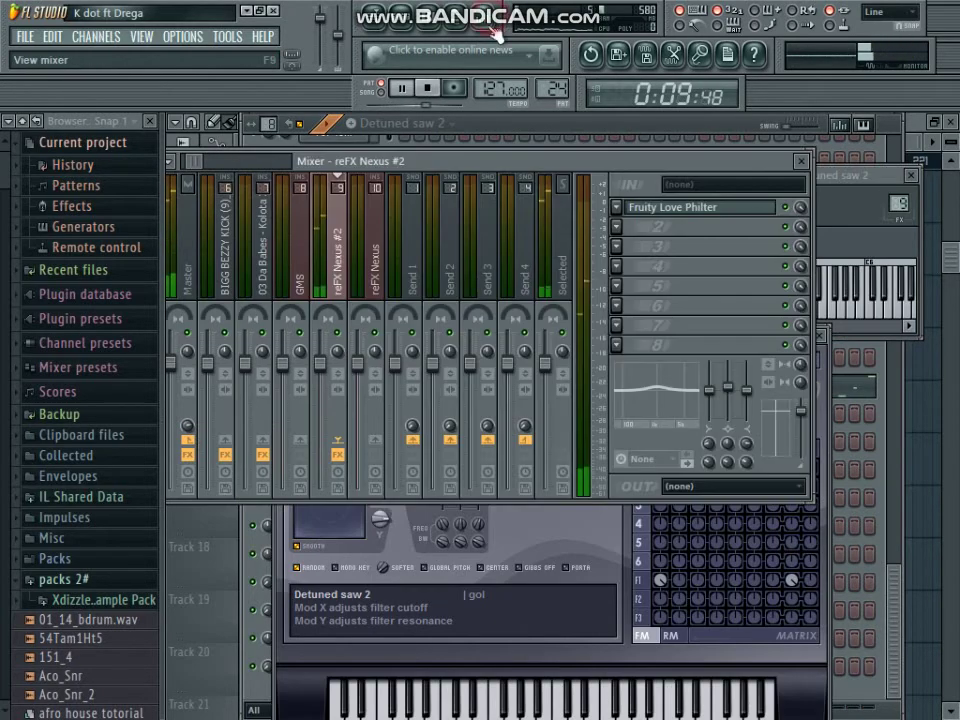
{"action": "left_click", "coordinate": [686, 214]}
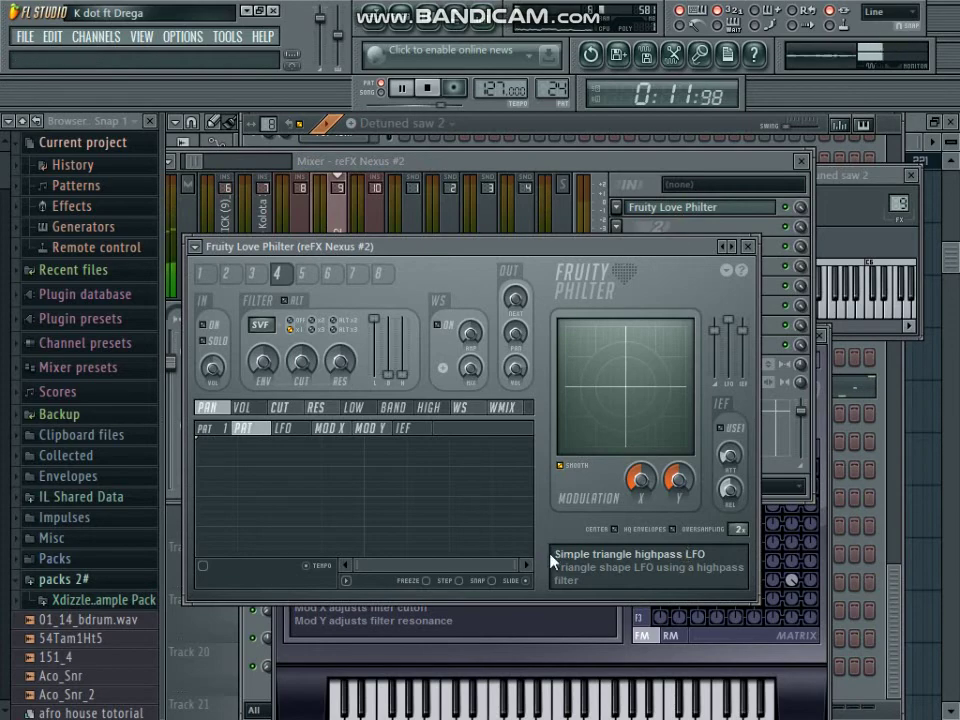
{"action": "left_click", "coordinate": [747, 246]}
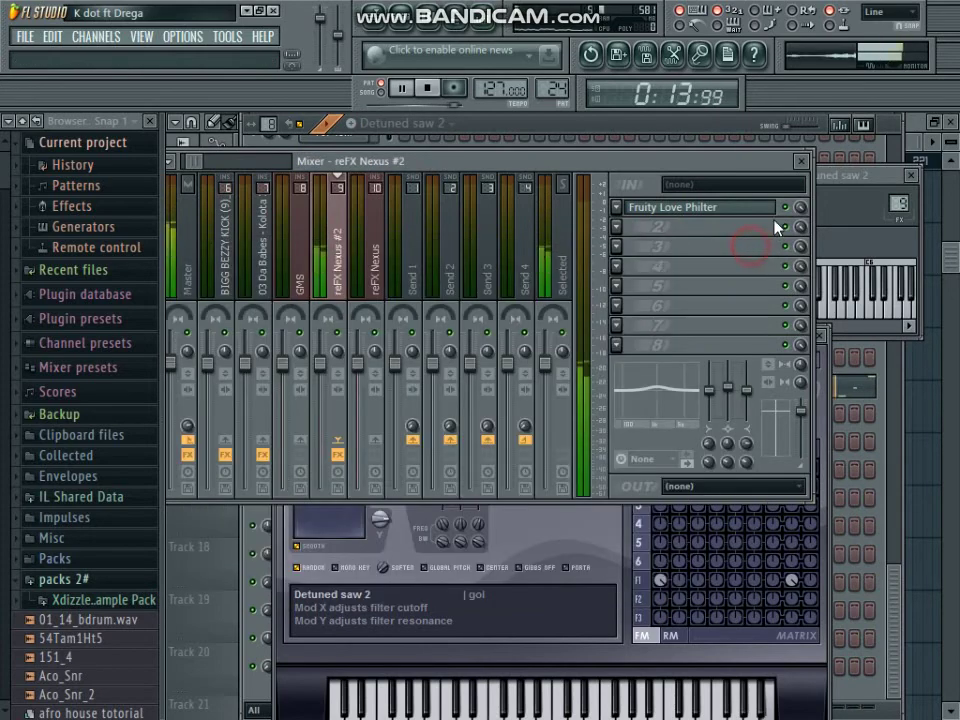
{"action": "left_click", "coordinate": [801, 161]}
{"action": "key", "text": "Escape"}
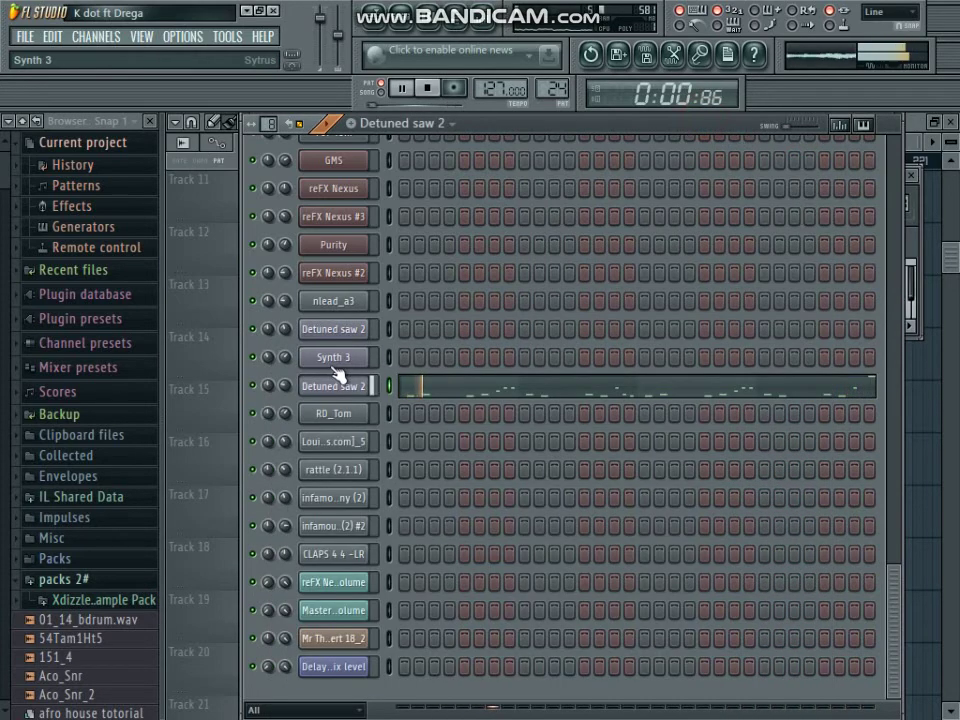
Advance past the RD_Tom pattern to the Louie Vega acapella pattern and set its sample's time-stretching pitch to -600 cents
{"action": "key", "text": "KP_Add"}
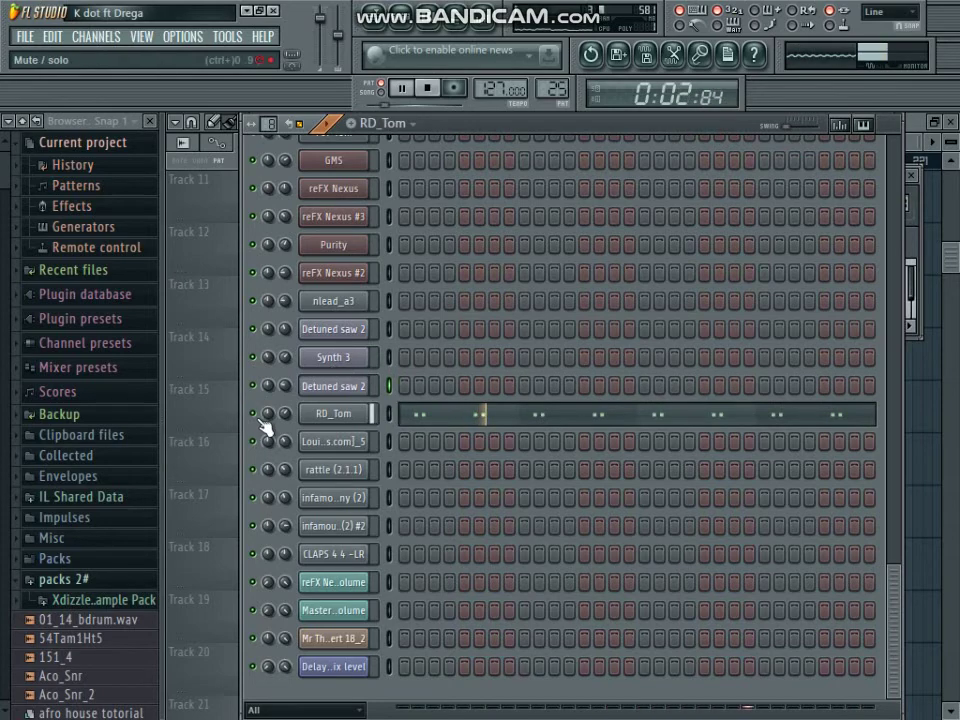
{"action": "key", "text": "KP_Add"}
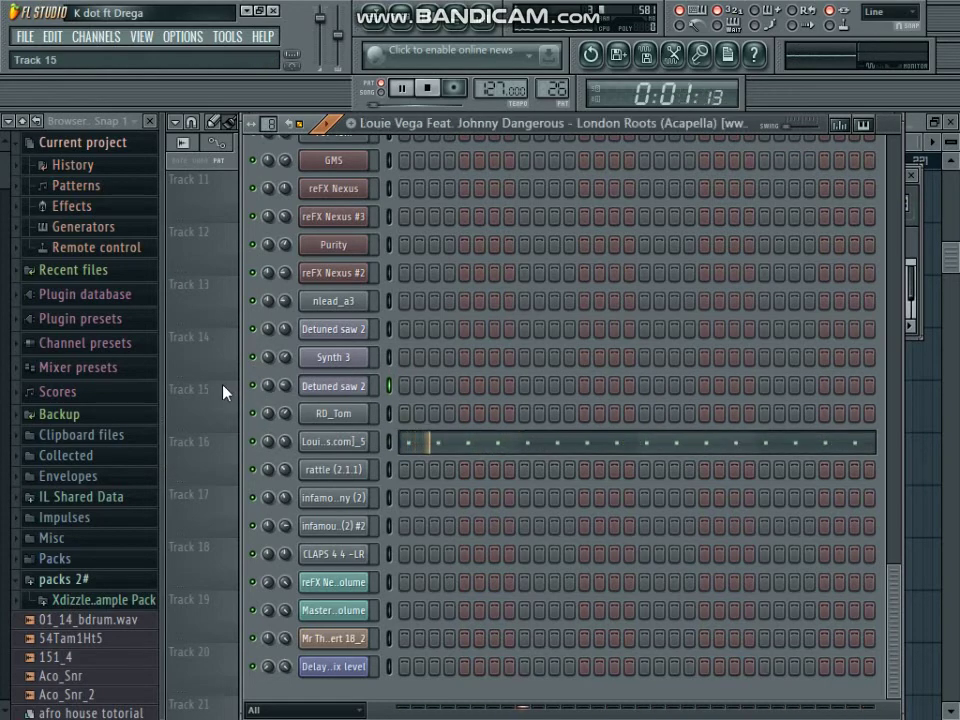
{"action": "left_click", "coordinate": [318, 441]}
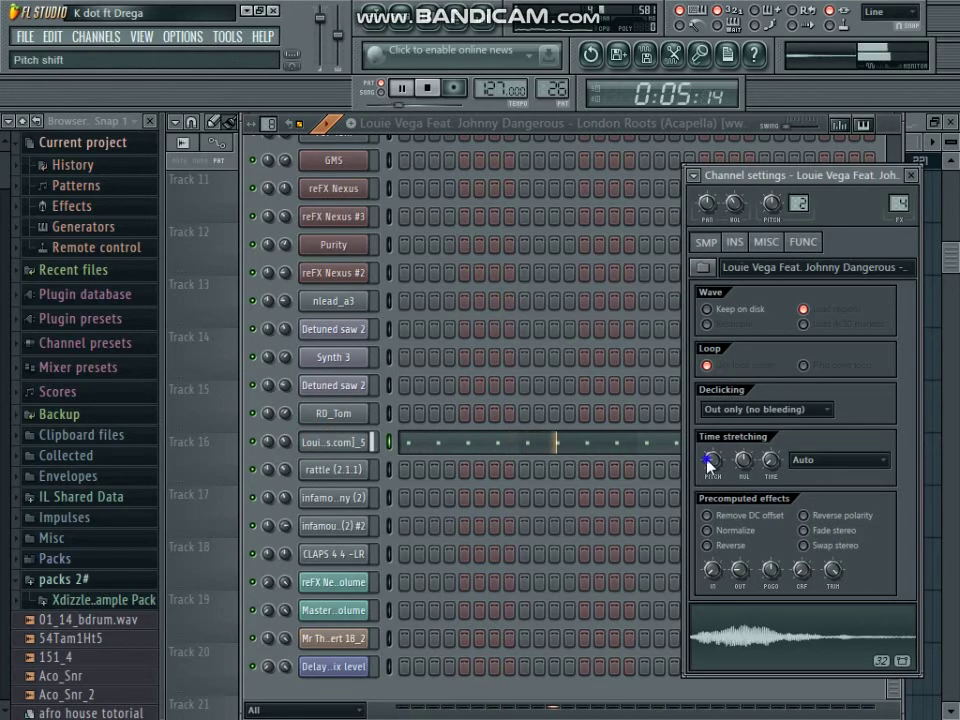
{"action": "left_click_drag", "start_coordinate": [710, 457], "coordinate": [719, 482]}
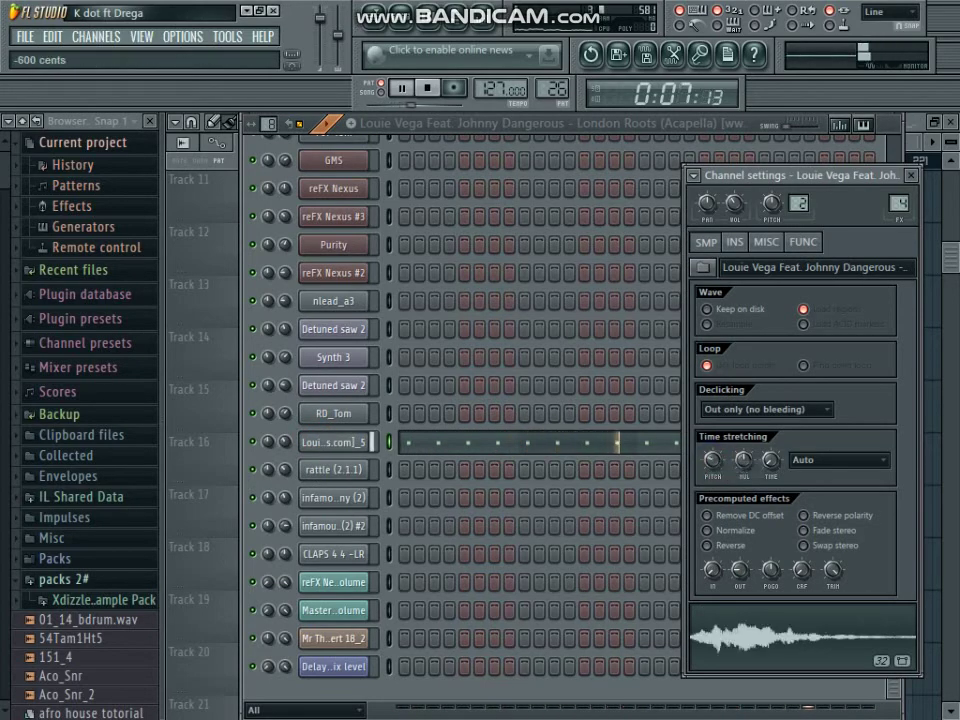
Open the mixer for the Louie Vega acapella channel and dismiss the FL Studio reference manual window
{"action": "left_click", "coordinate": [505, 30]}
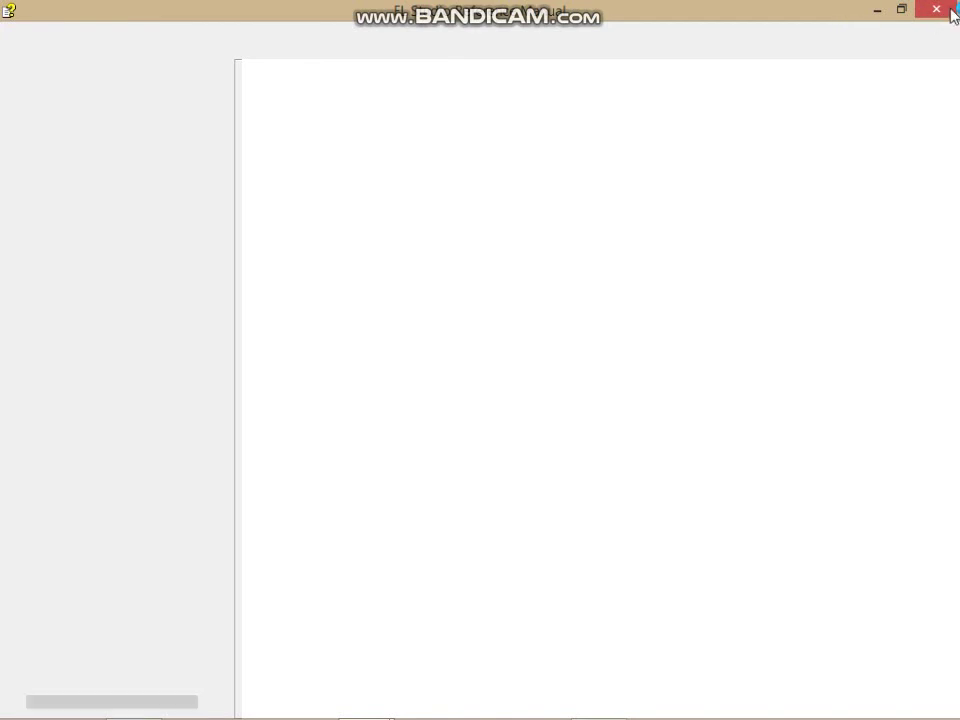
{"action": "mouse_move", "coordinate": [958, 3]}
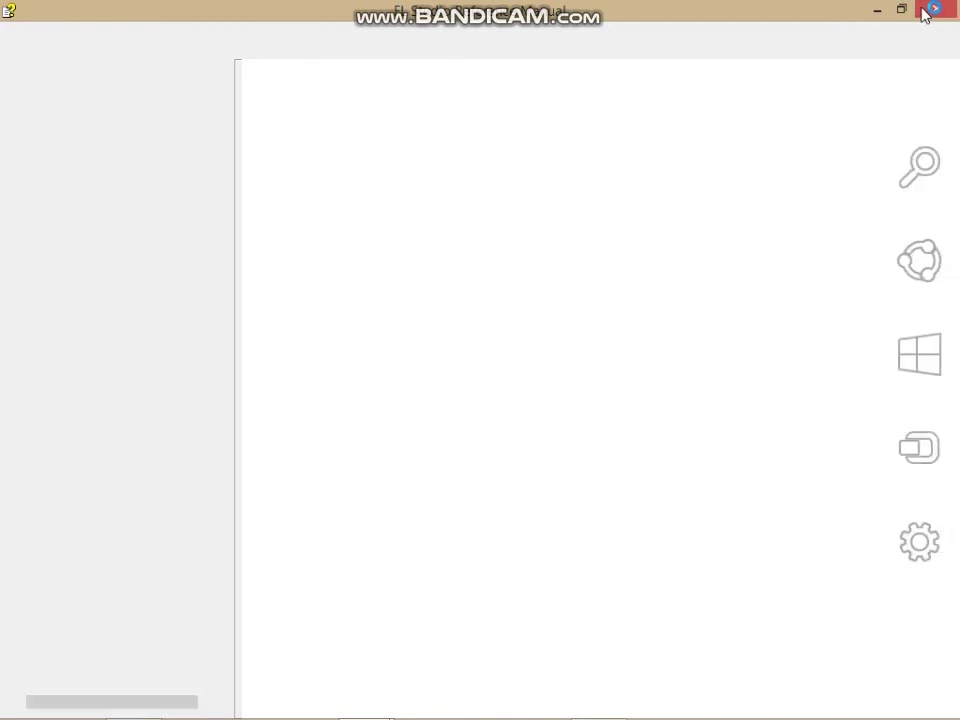